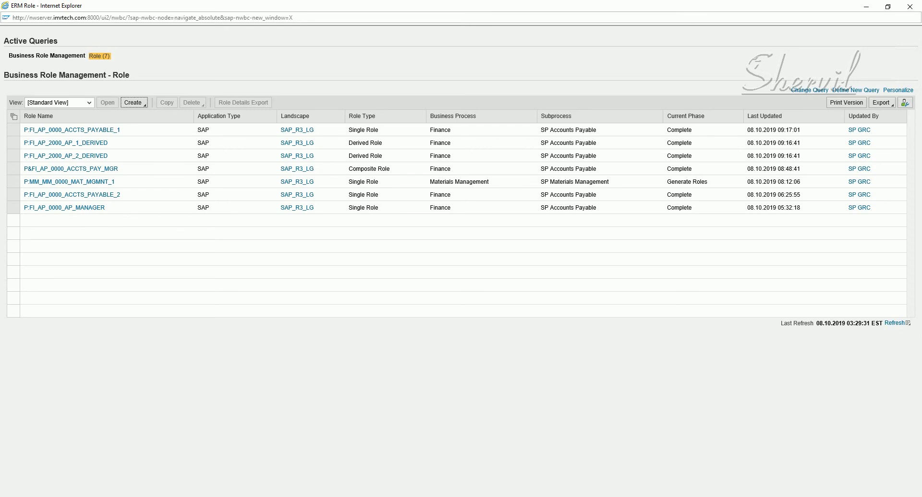
click(141, 108)
click(146, 114)
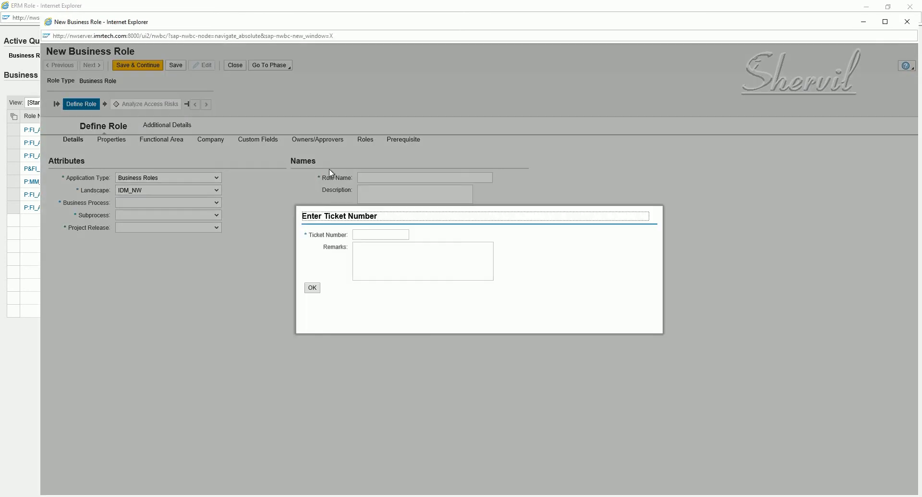
click(377, 236)
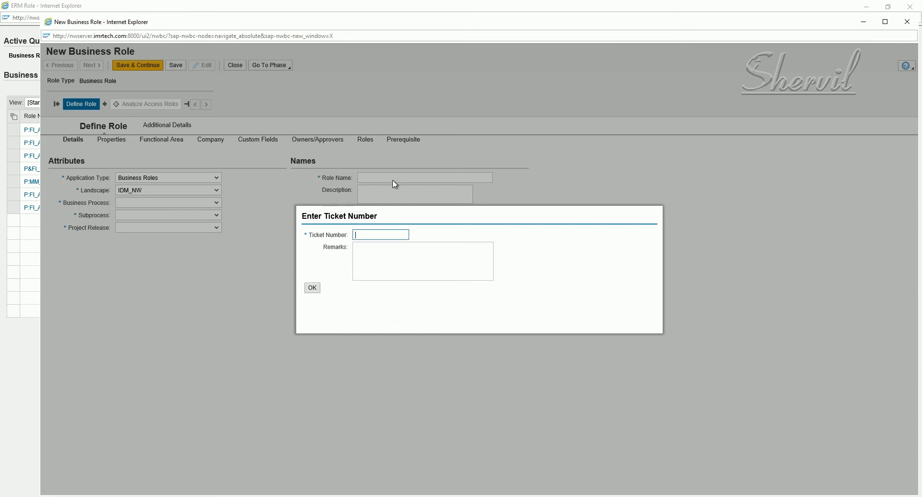
click(313, 289)
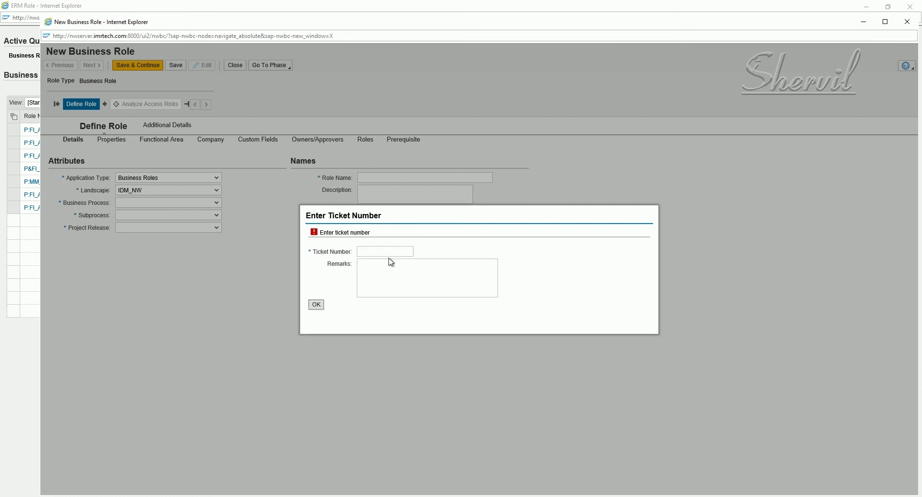
click(385, 250)
text(5666)
click(385, 272)
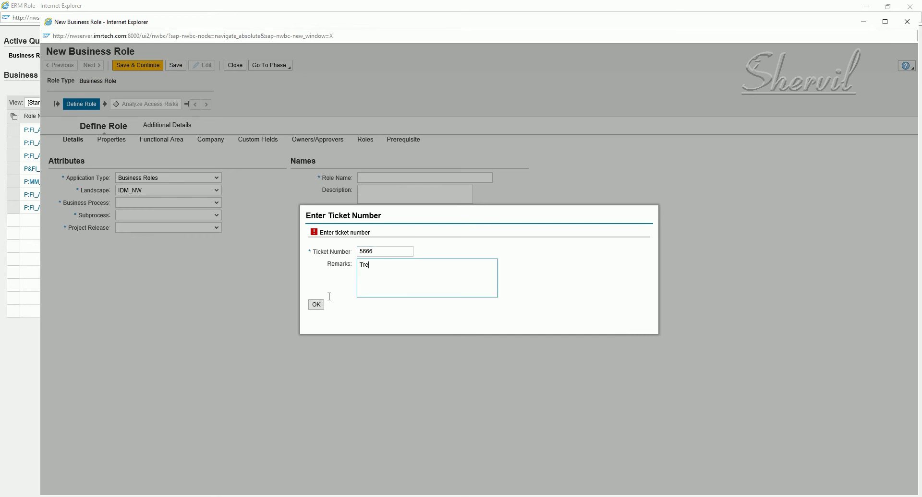
click(316, 305)
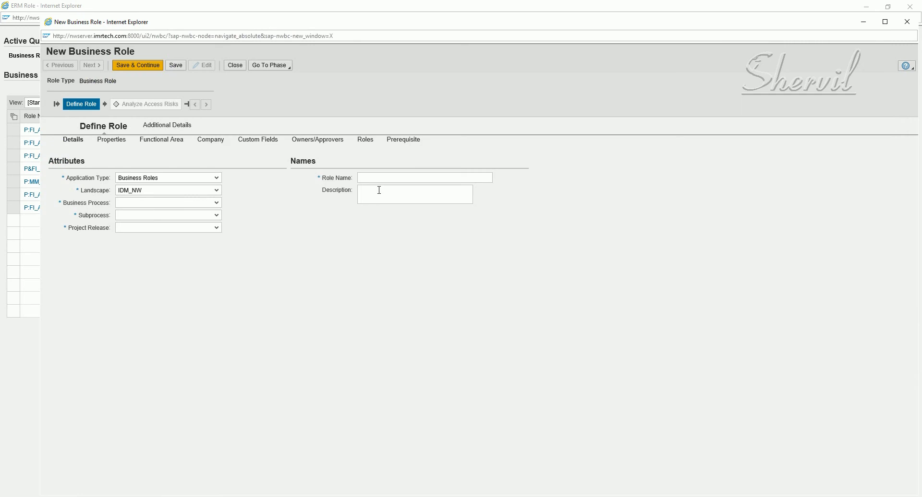
click(377, 180)
click(236, 65)
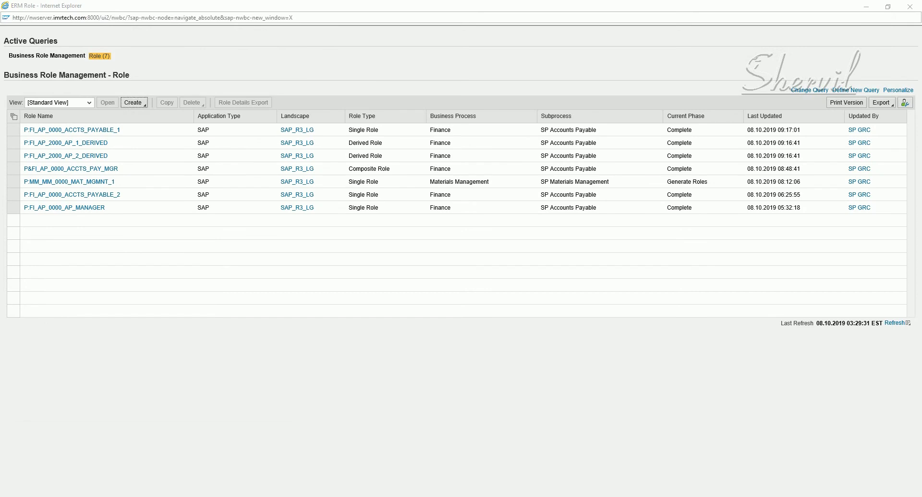
Switch to the SAP GUI and, under Specify Naming Conventions, start a new entry numbered 3 with the description "Business Roles".
click(157, 479)
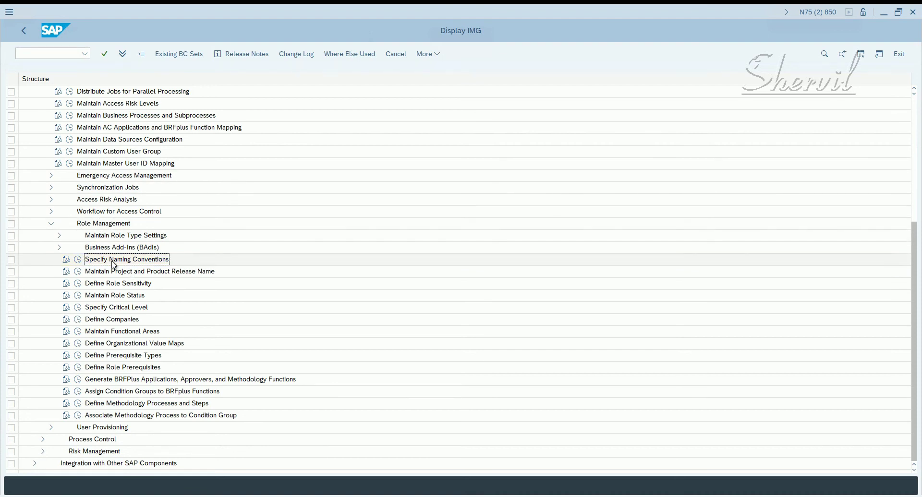
click(77, 262)
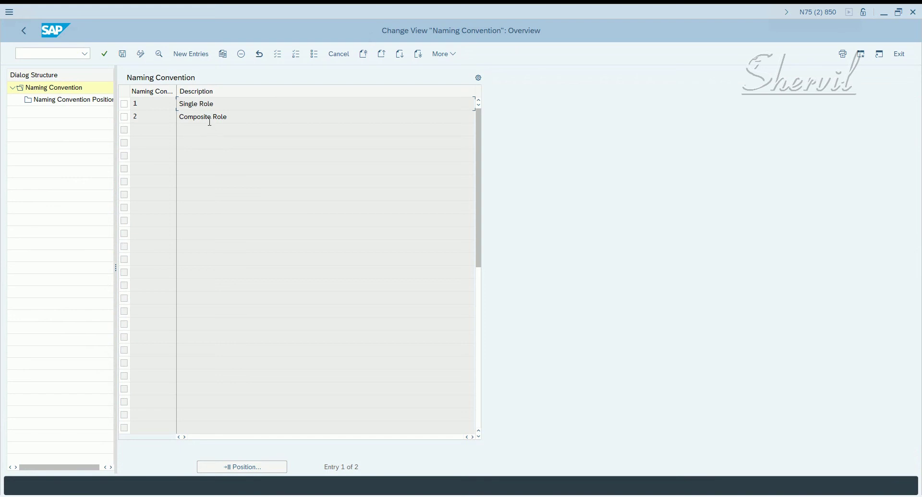
click(191, 53)
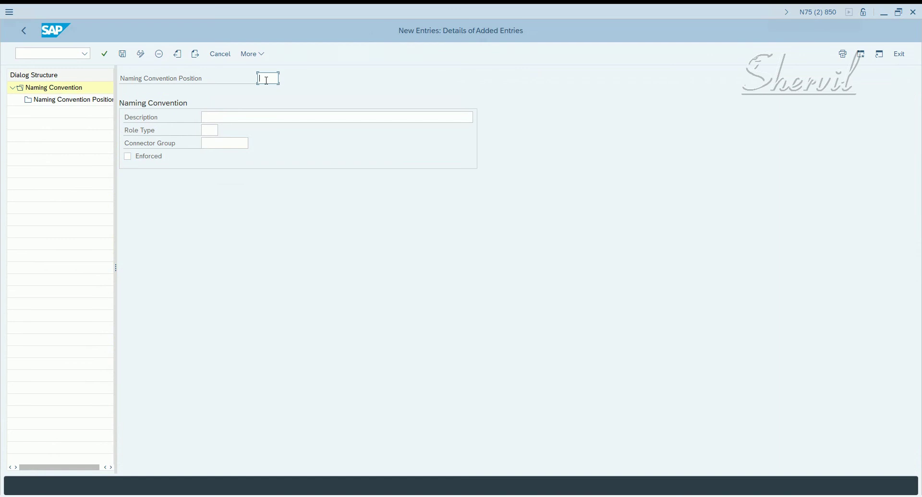
text(3)
click(225, 117)
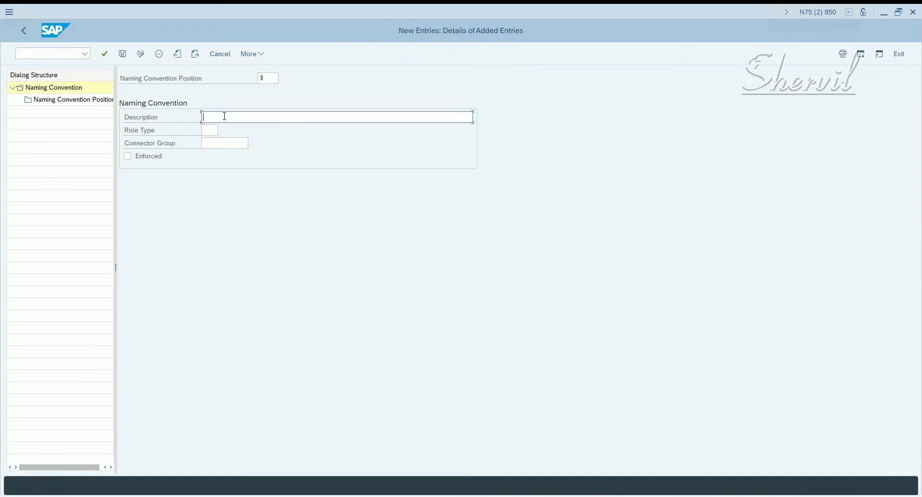
text(Business Roles)
Assign role type BUS and connector group BUSINESS to the new naming convention.
click(211, 131)
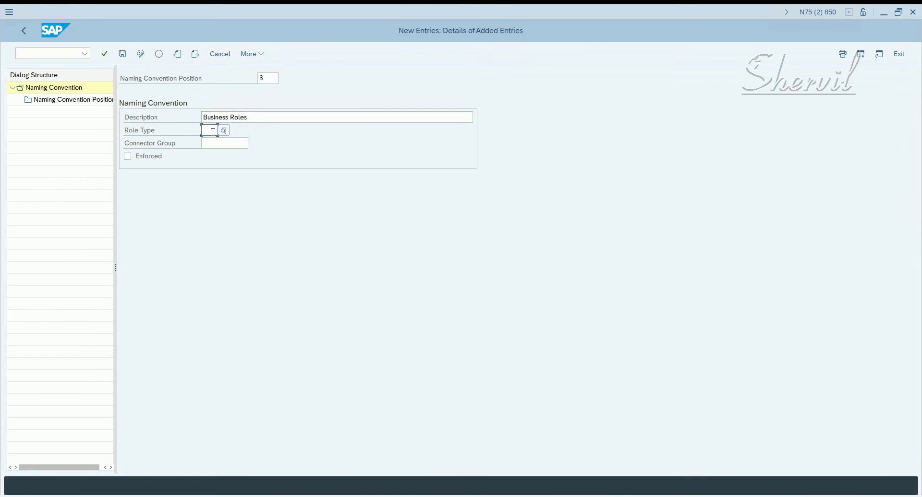
click(223, 131)
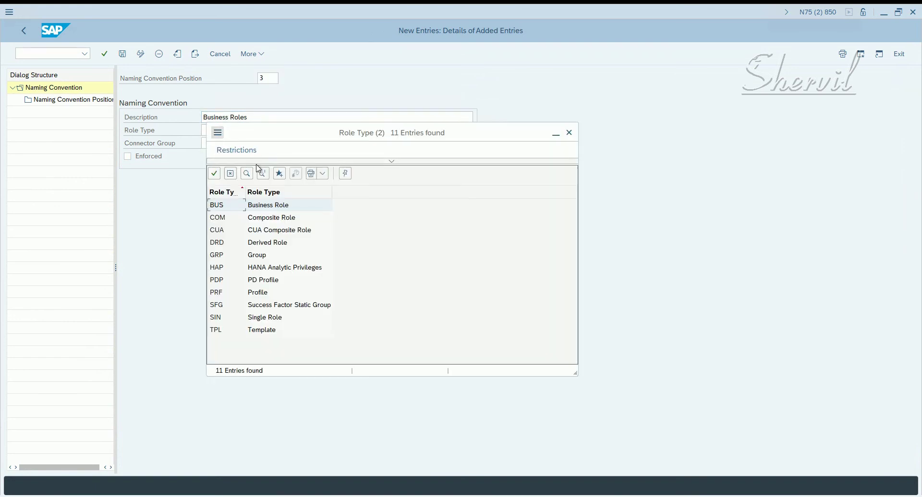
double_click(259, 205)
click(211, 143)
click(254, 144)
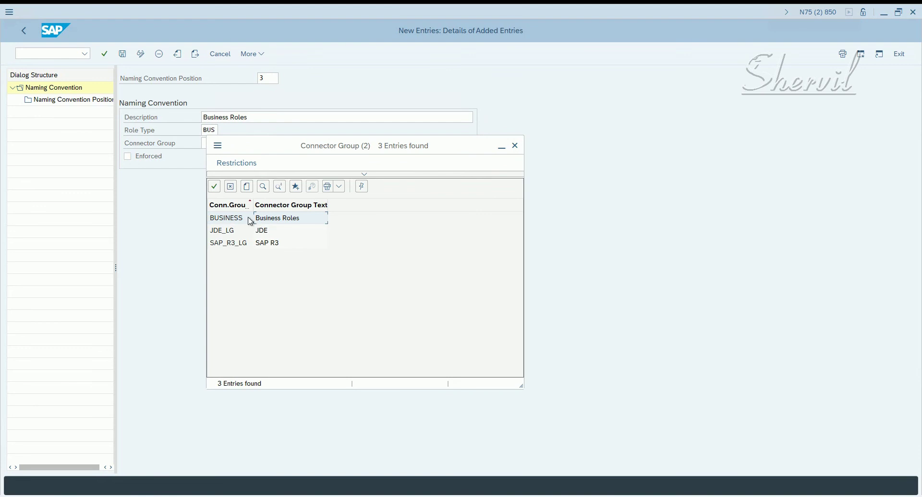
double_click(246, 218)
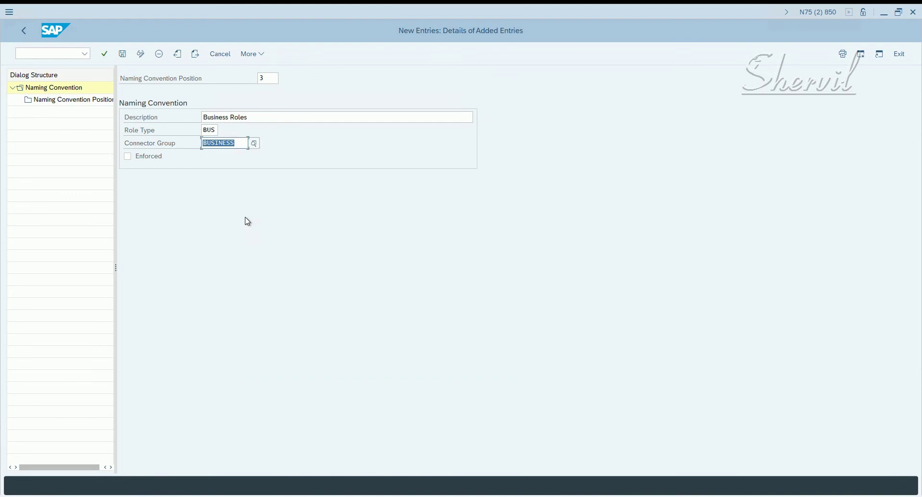
Mark the naming convention as enforced and save it under the BRM Configuration customizing request.
click(158, 156)
click(123, 53)
click(220, 205)
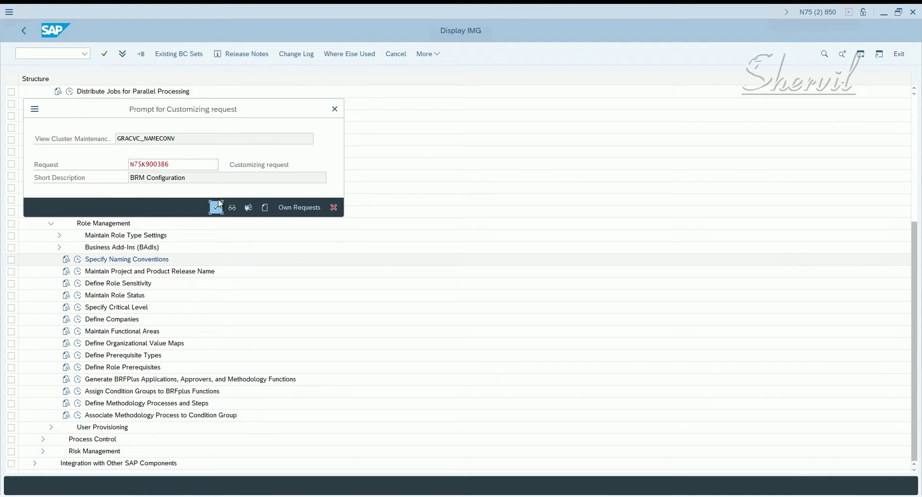
Add a naming convention position for Business Roles with sequence 1, length 3 and role attribute ROLE_TYPE.
click(89, 105)
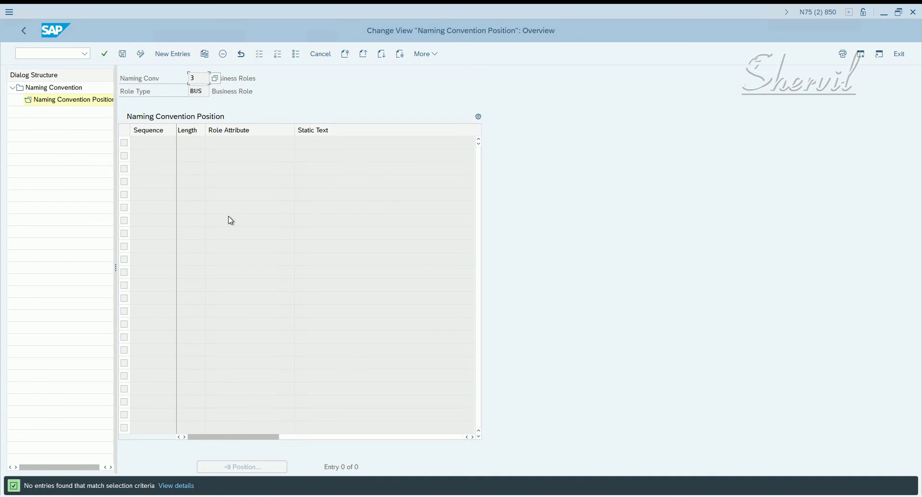
click(167, 56)
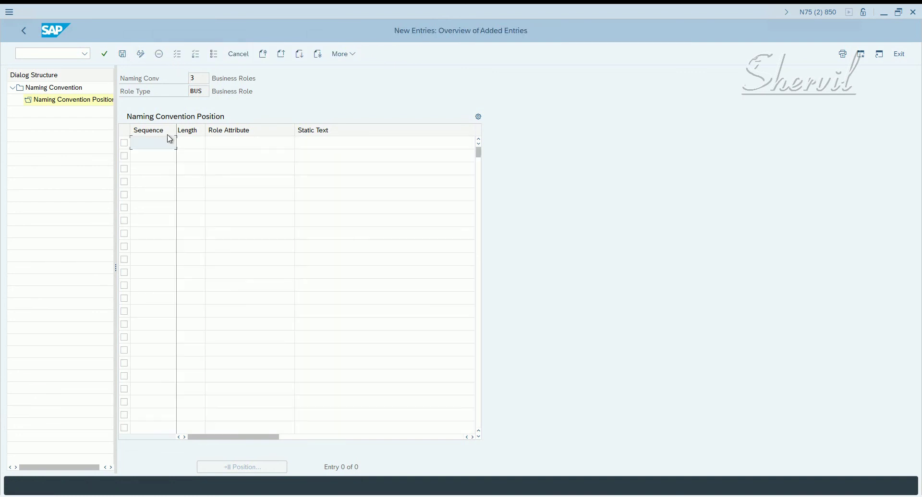
text(1)
click(196, 144)
text(3)
click(266, 143)
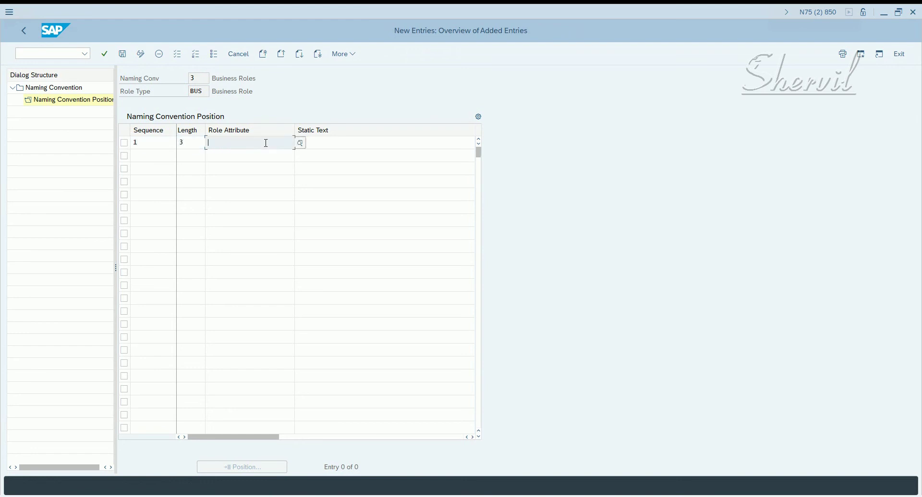
click(300, 144)
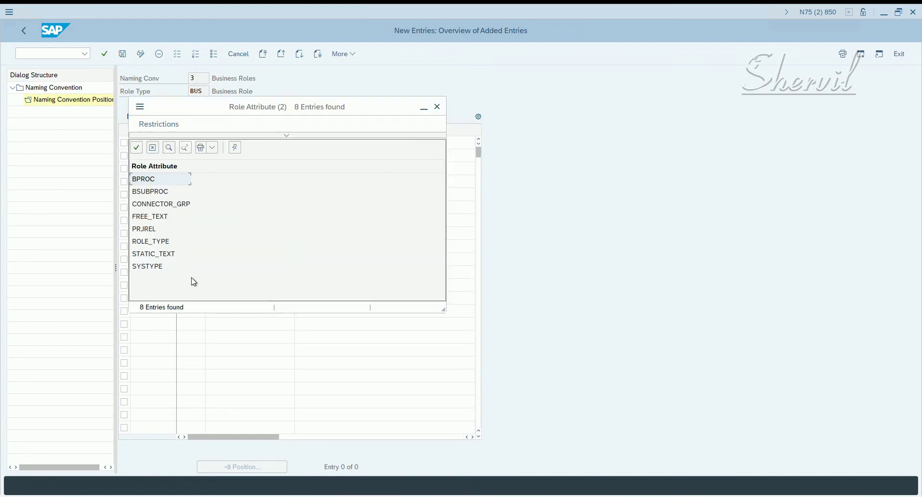
double_click(163, 241)
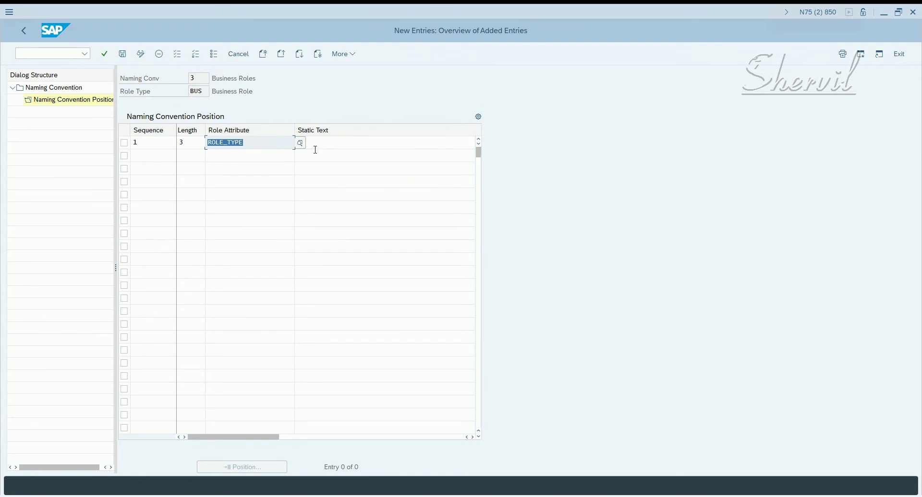
click(334, 144)
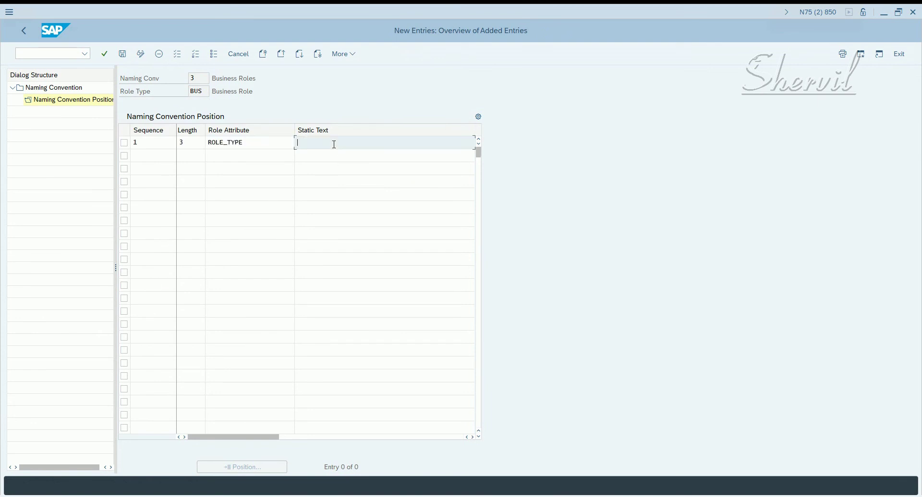
key(shift+Tab)
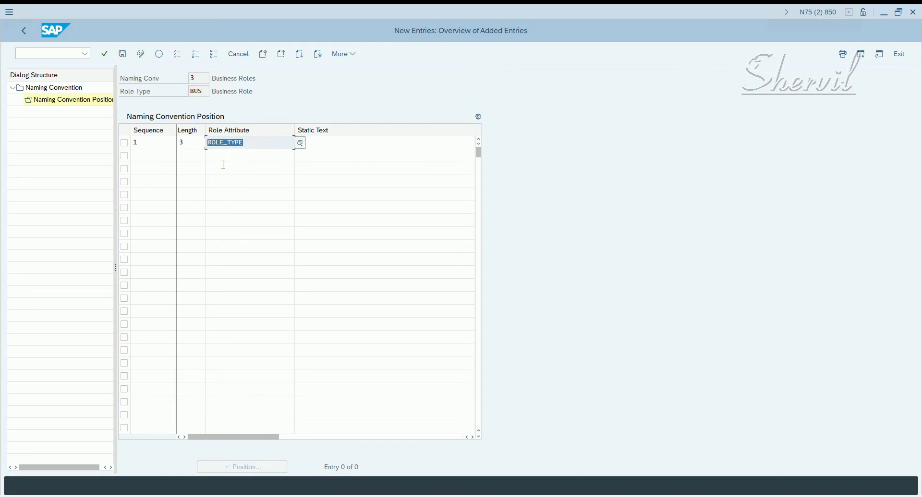
click(313, 142)
key(shift+Tab)
click(330, 141)
text(B)
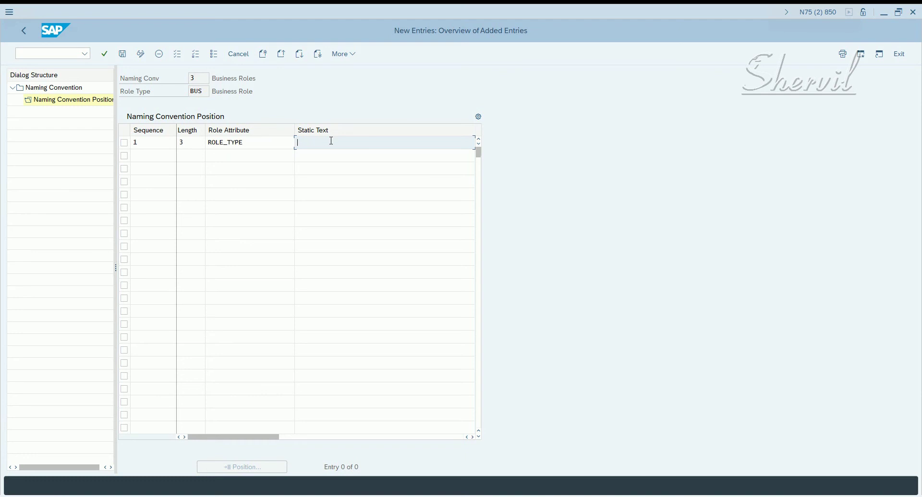
Add the position with sequence 2, length 1, role attribute STATIC_TEXT and static text ">".
click(160, 154)
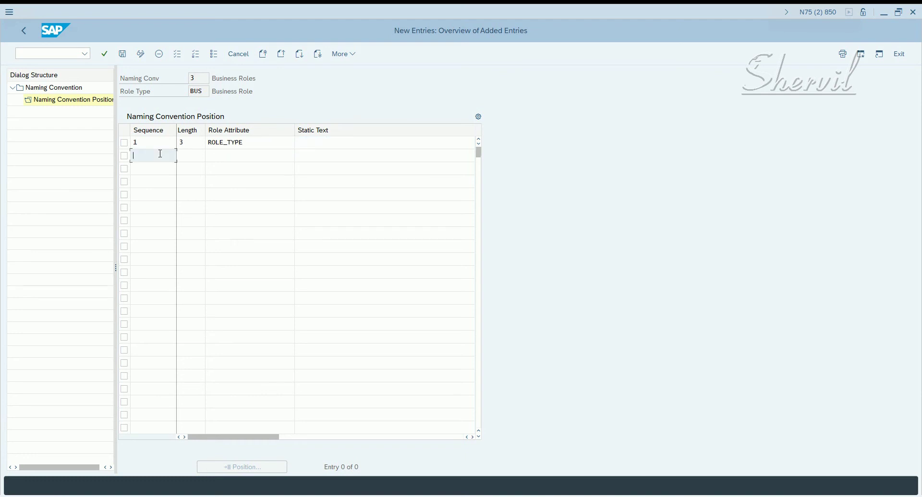
text(2)
click(183, 156)
text(1)
click(229, 155)
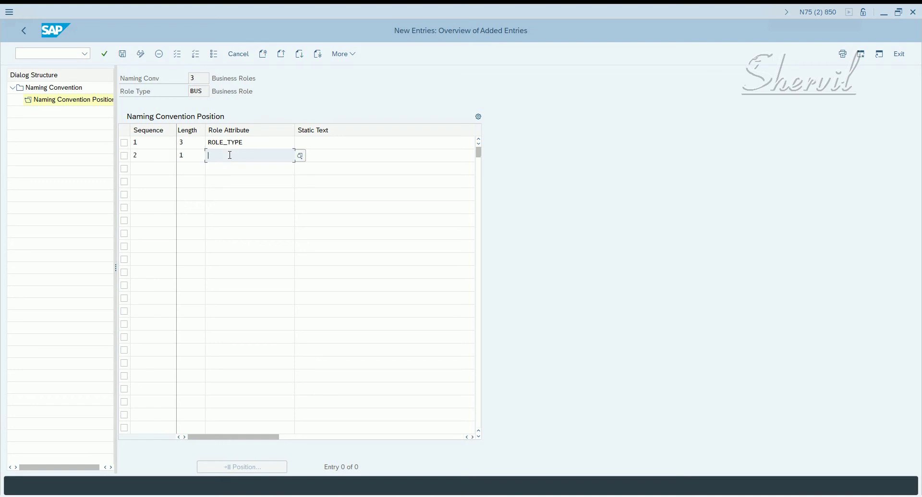
click(300, 156)
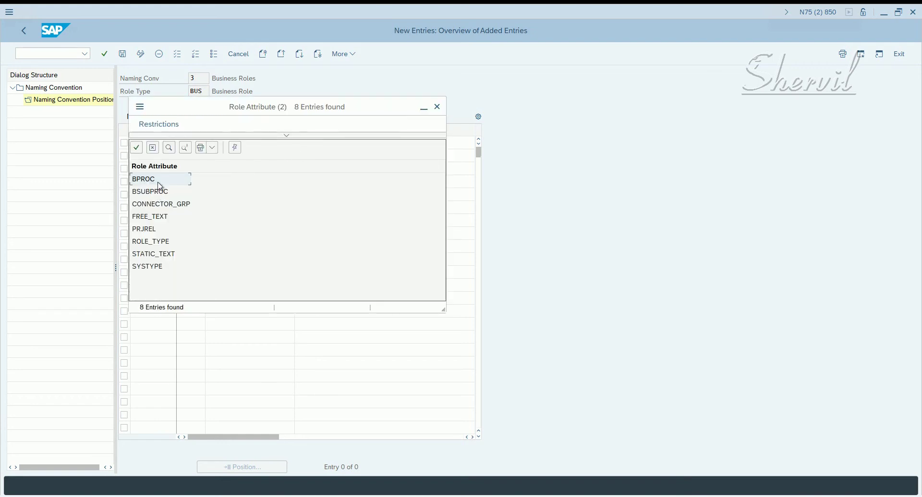
double_click(165, 254)
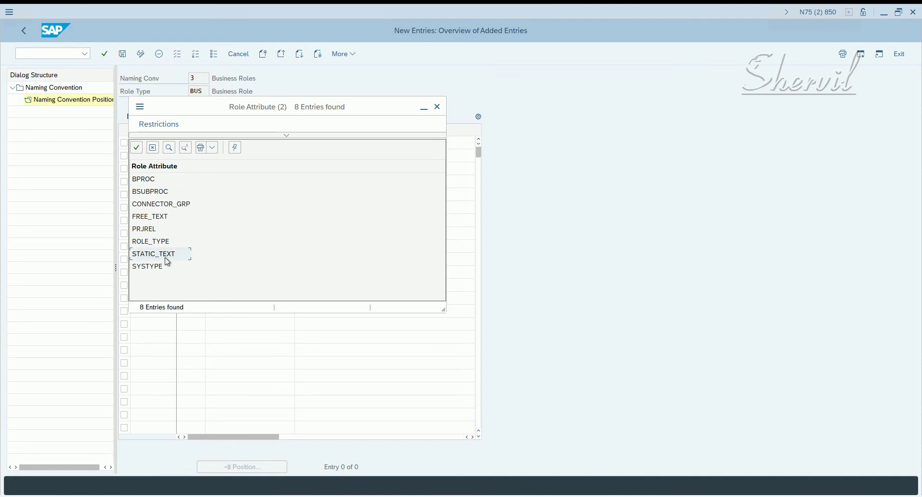
click(347, 154)
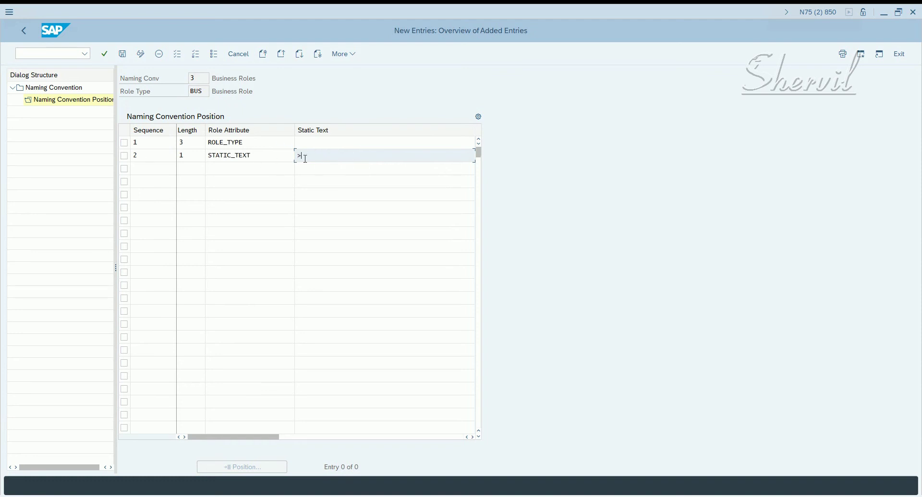
Add the position with sequence 3, length 2 and role attribute BPROC.
click(157, 168)
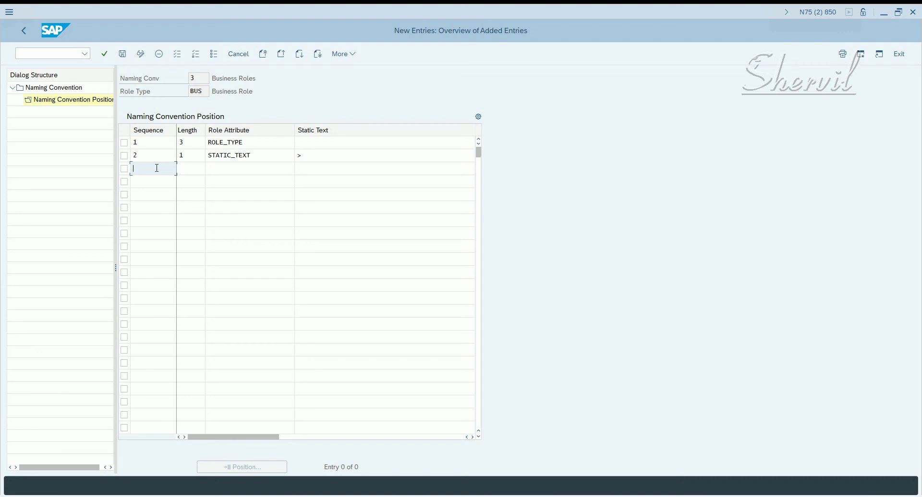
text(3)
click(194, 168)
text(2)
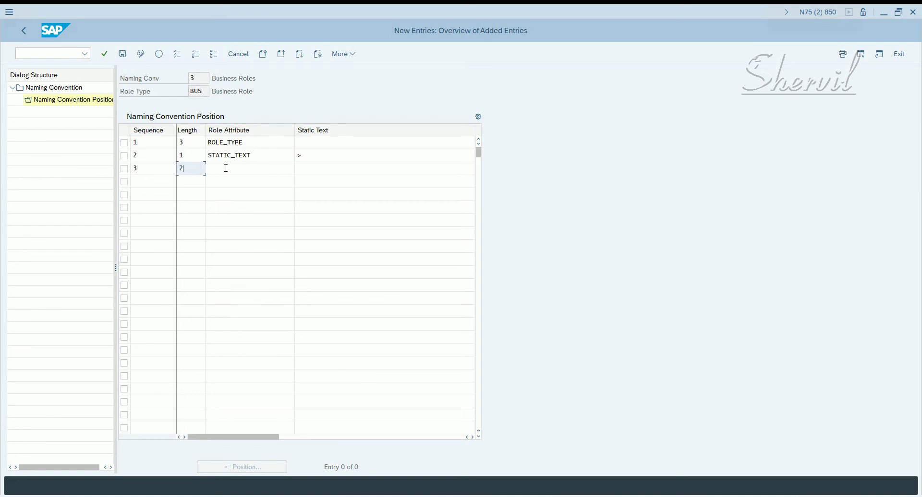
click(233, 168)
click(300, 169)
double_click(152, 182)
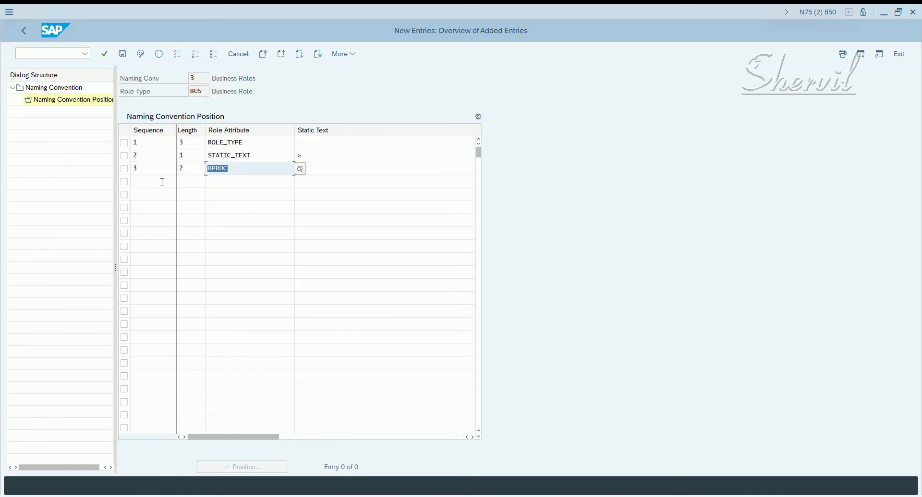
click(314, 169)
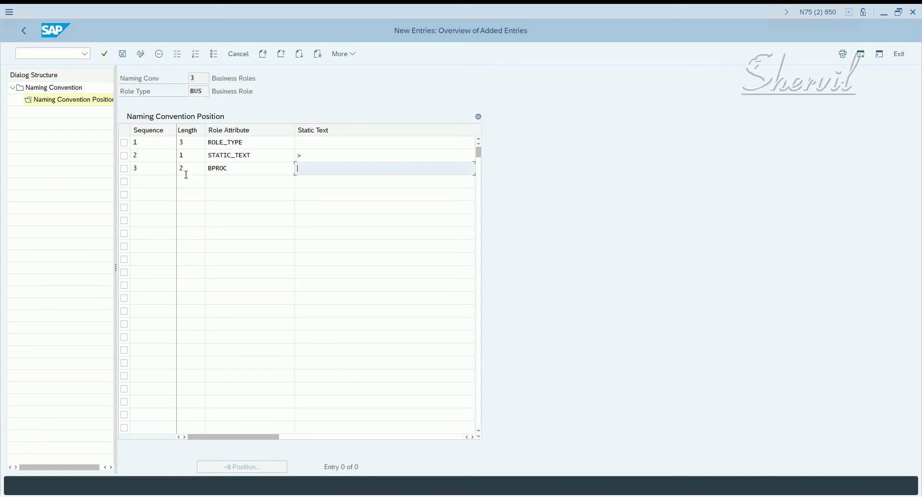
Add the position with sequence 4, length 1, role attribute STATIC_TEXT and static text "_".
click(147, 183)
text(4)
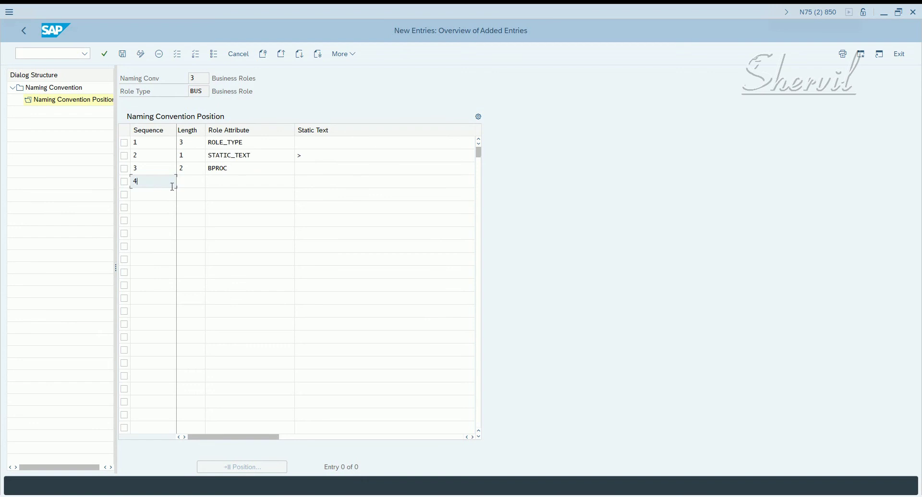
click(193, 180)
text(1)
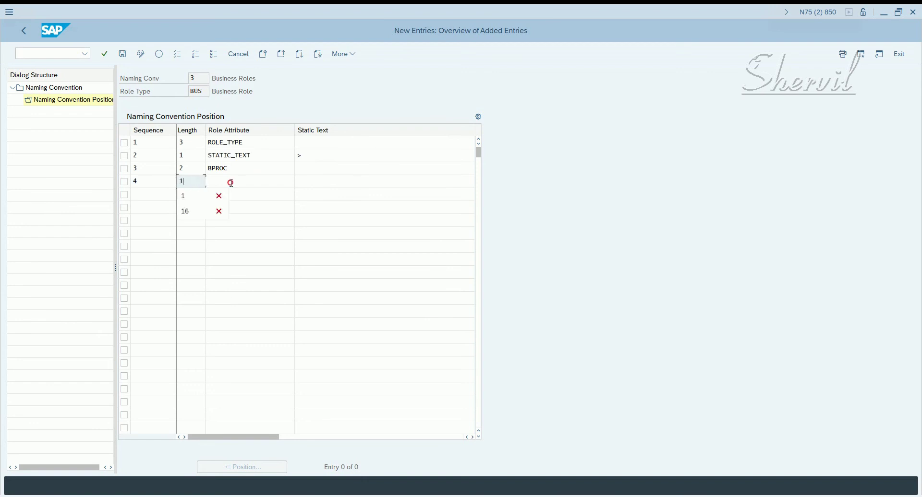
click(231, 183)
click(299, 182)
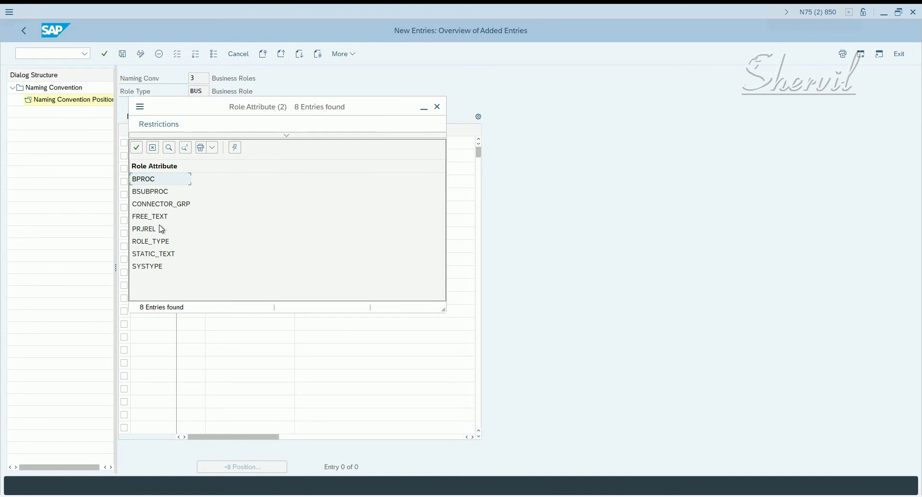
double_click(163, 254)
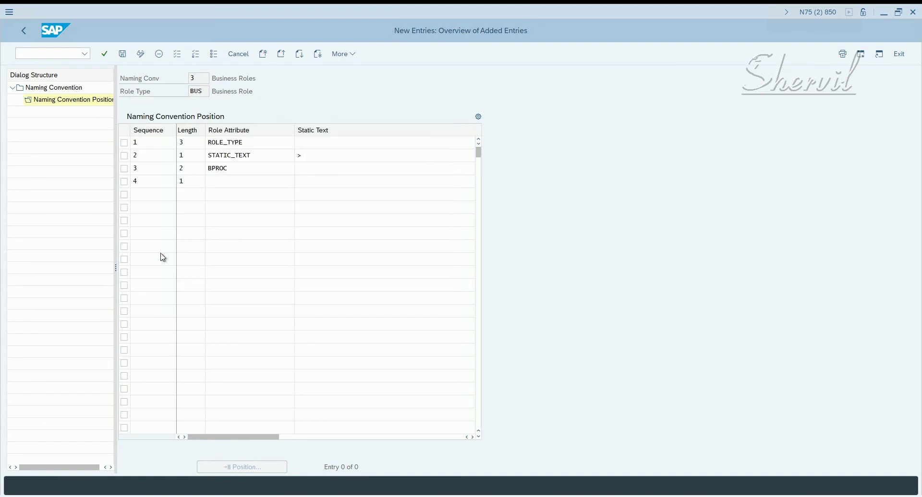
click(349, 180)
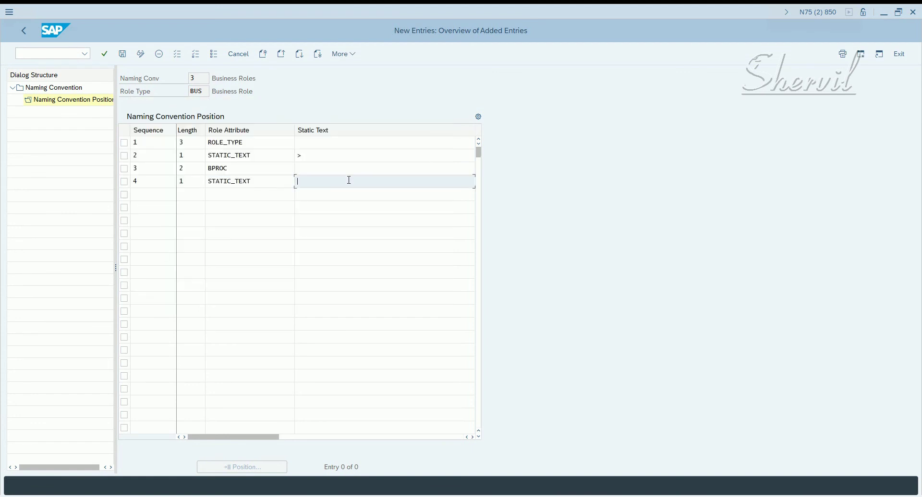
Add the position with sequence 5, length 2 and role attribute BSUBPROC.
click(157, 195)
text(5)
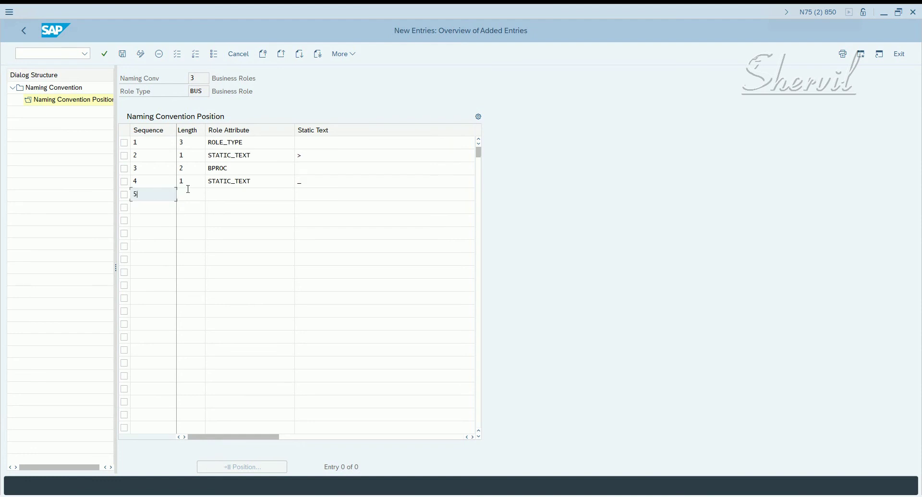
click(188, 194)
text(2)
click(242, 195)
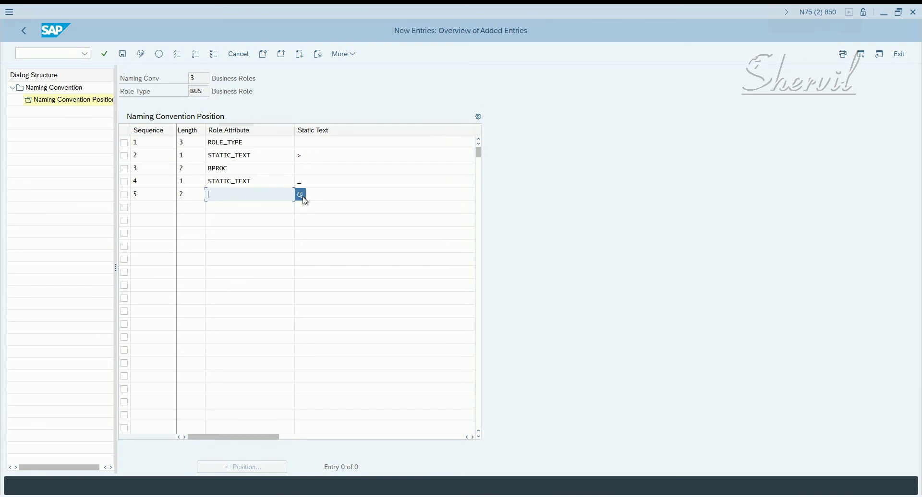
click(301, 196)
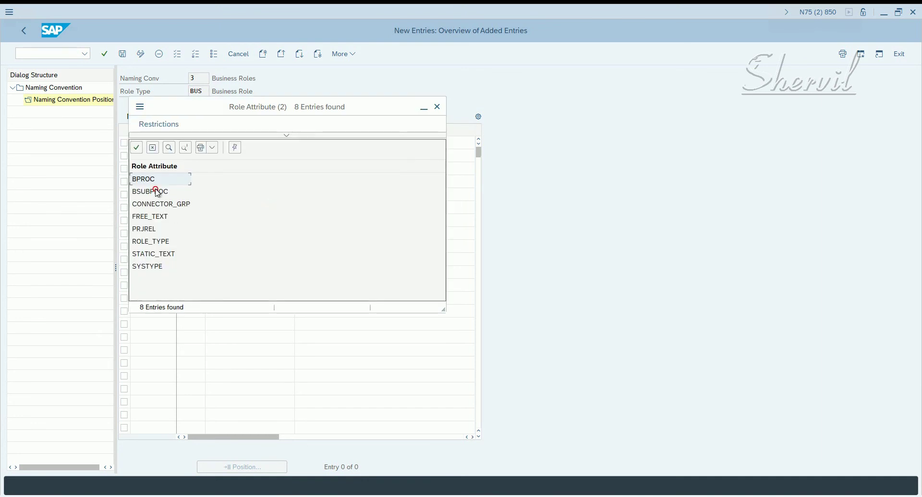
double_click(157, 192)
click(321, 194)
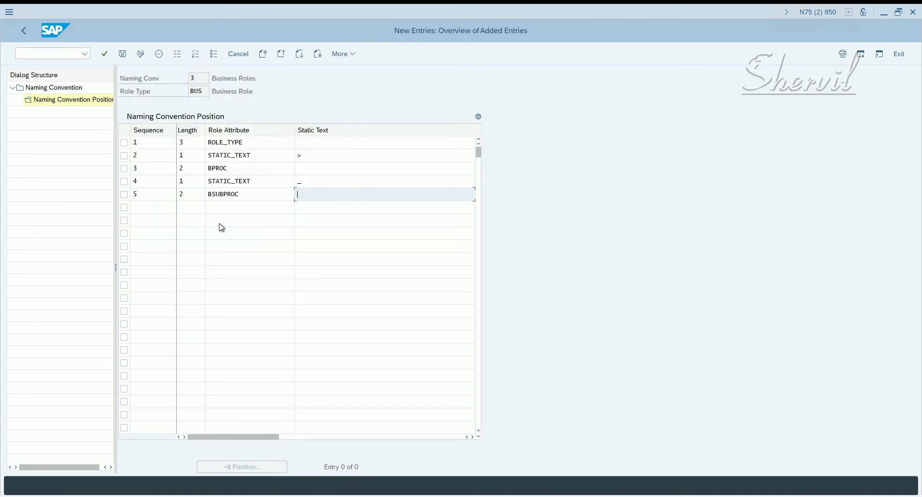
Add the position with sequence 6, length 1, role attribute STATIC_TEXT and static text "_".
click(153, 204)
text(6)
click(190, 207)
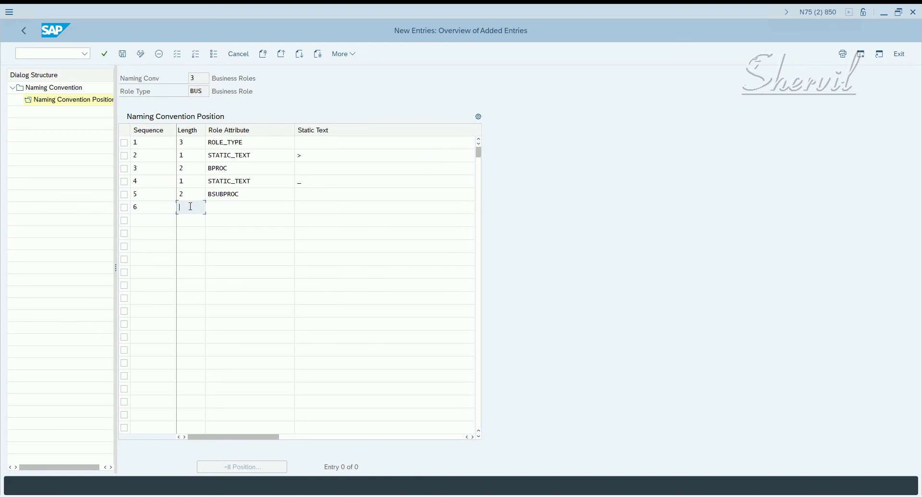
text(1)
click(239, 207)
key(F4)
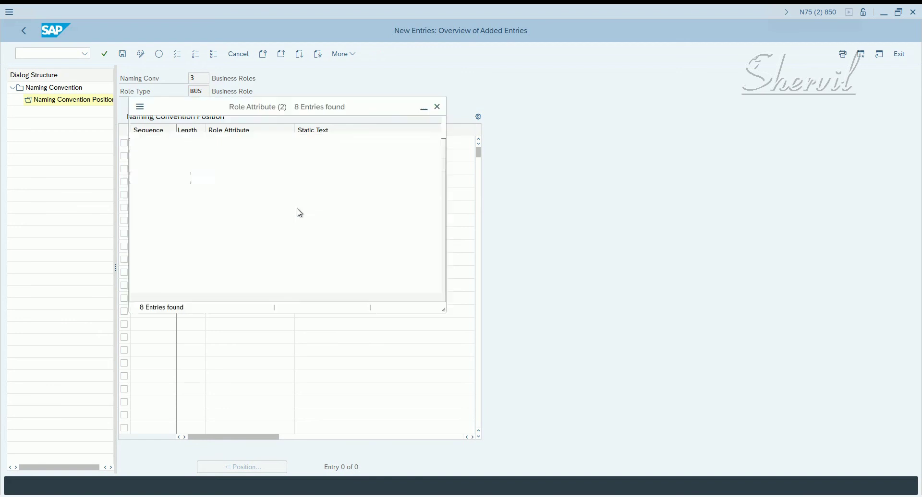
double_click(159, 254)
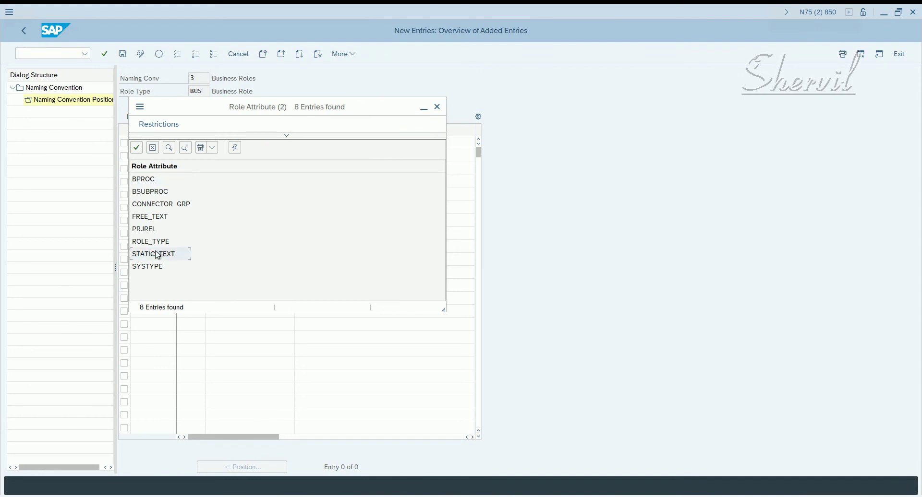
click(329, 208)
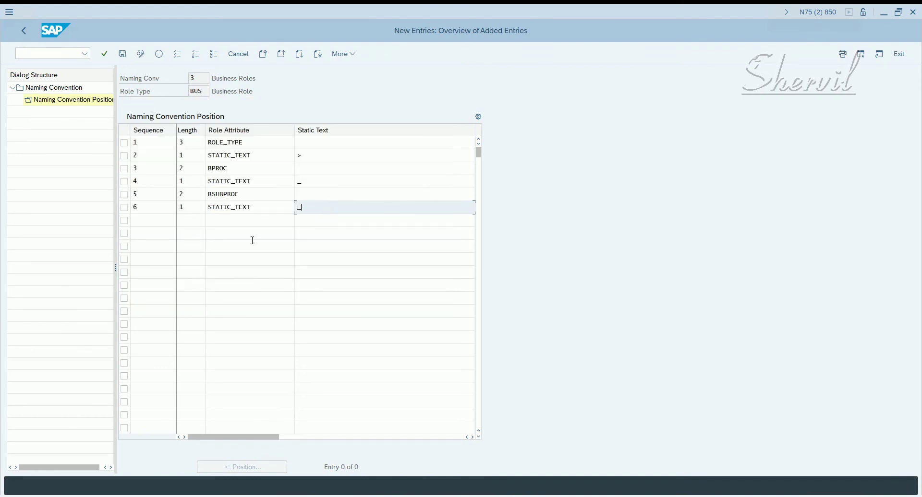
Go through the lengths of the defined positions to work out the length left for the final position.
click(154, 218)
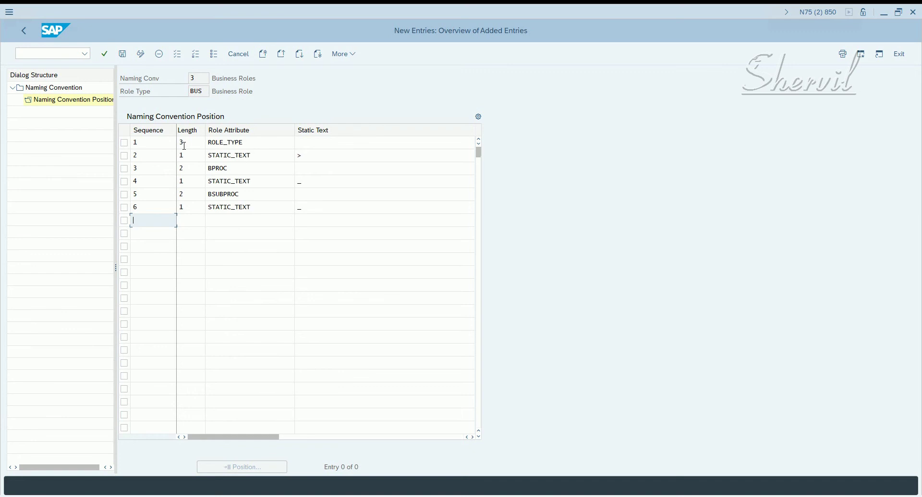
click(189, 157)
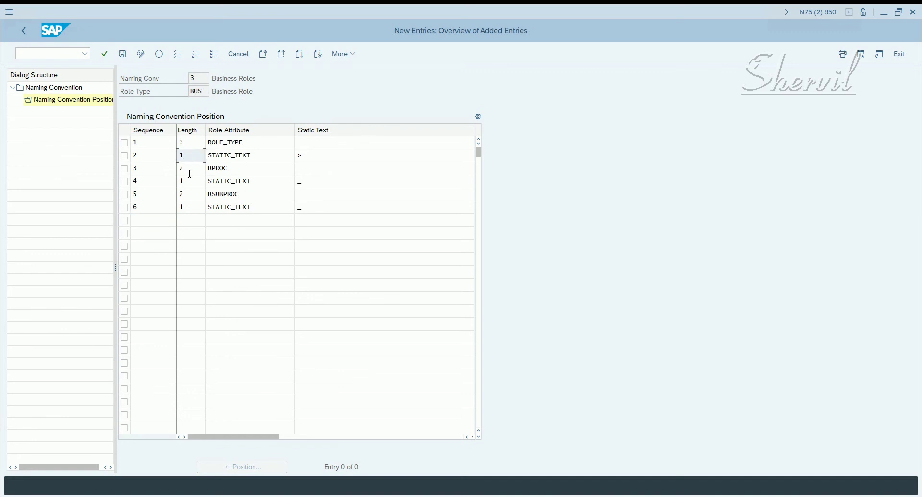
double_click(189, 174)
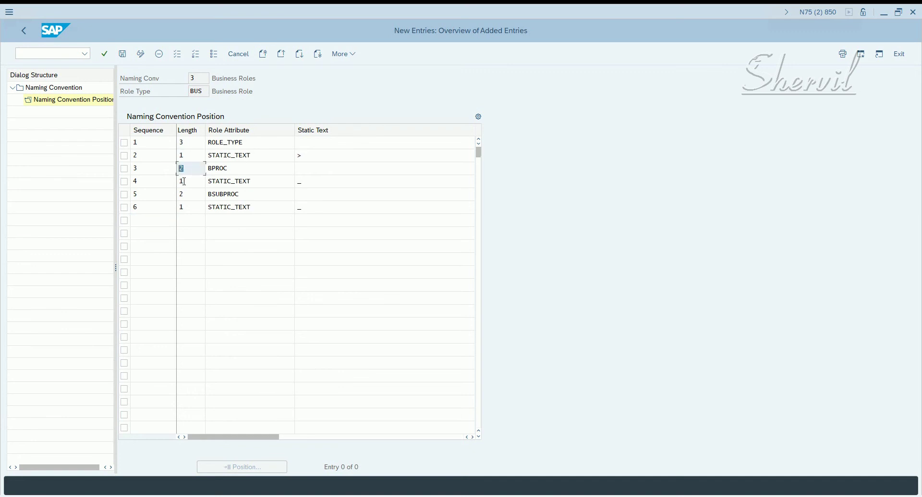
double_click(180, 182)
double_click(189, 194)
double_click(185, 207)
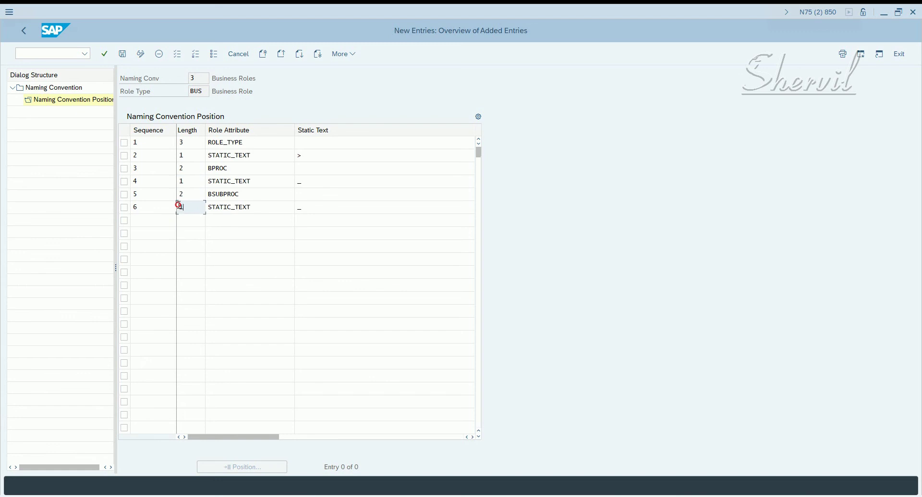
Add the position with sequence 7, length 62 and role attribute FREE_TEXT.
click(153, 219)
text(7)
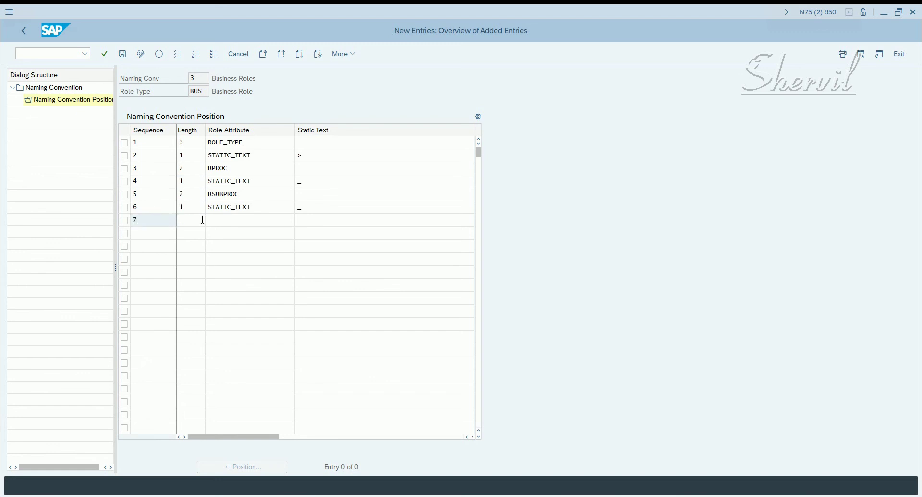
click(198, 219)
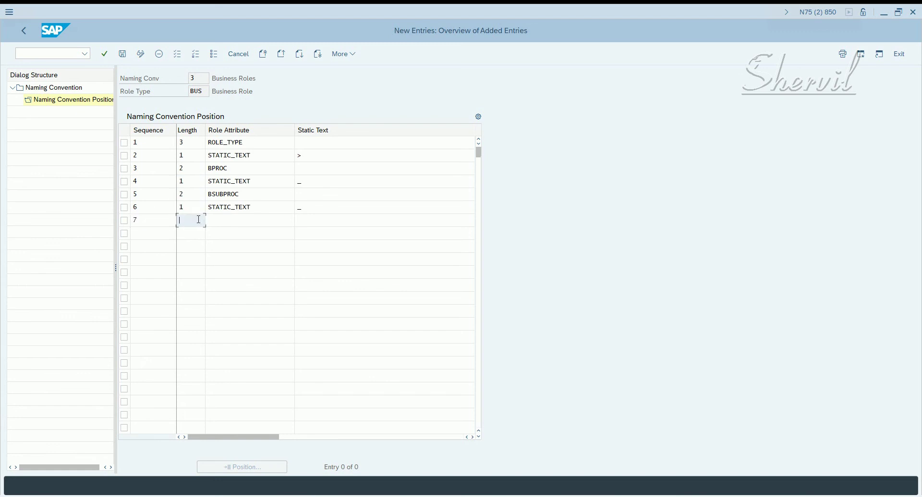
text(62)
click(243, 221)
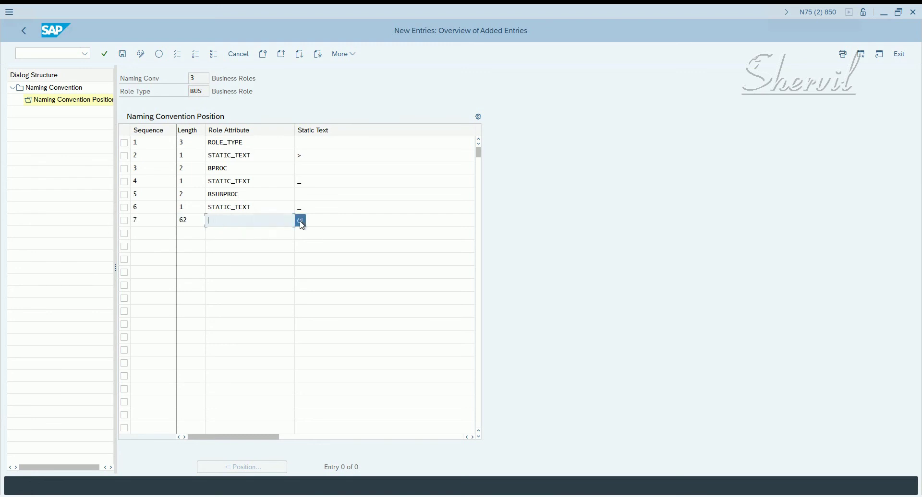
click(300, 221)
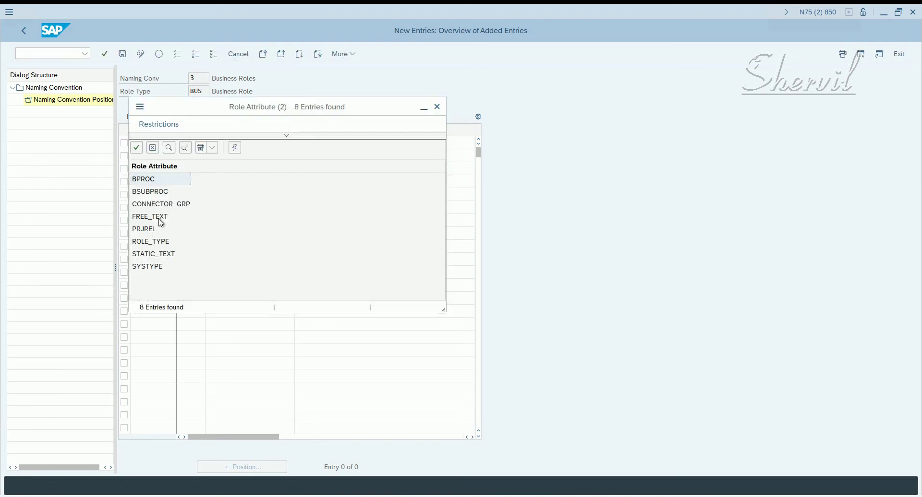
double_click(159, 218)
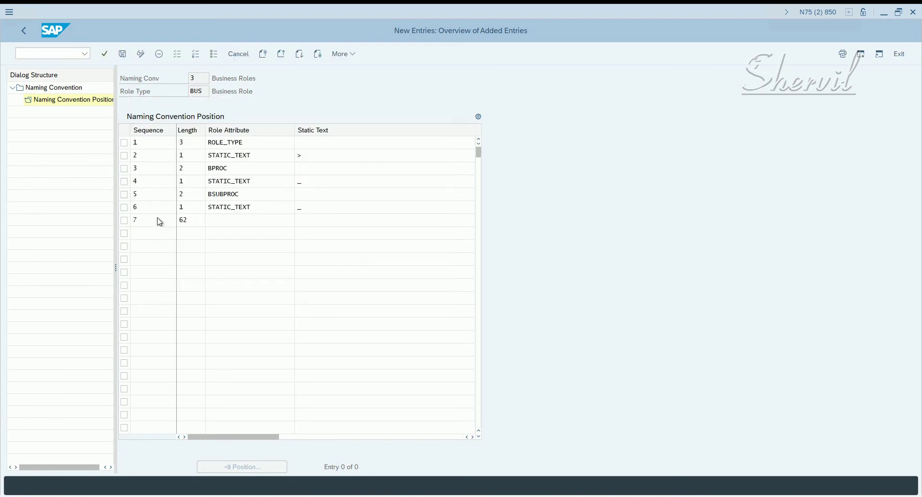
click(331, 217)
key(Return)
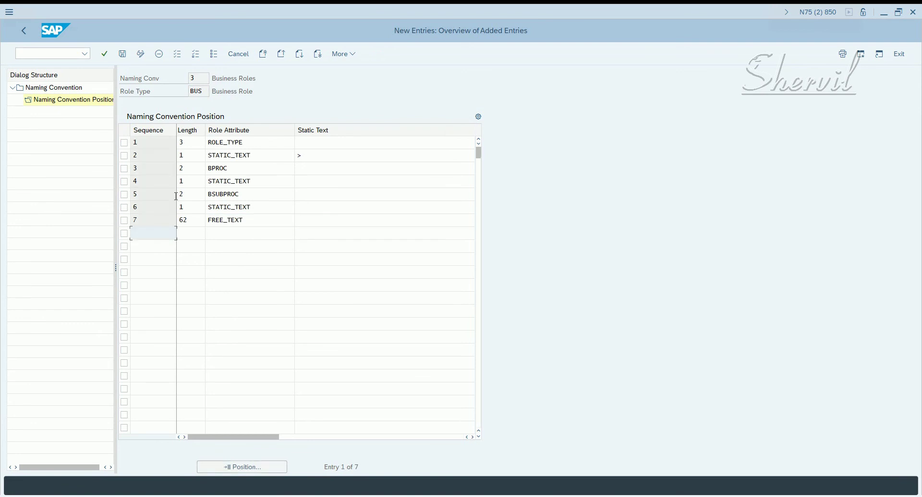
Save the naming convention positions and return to the Business Roles entry in the naming convention overview.
click(122, 54)
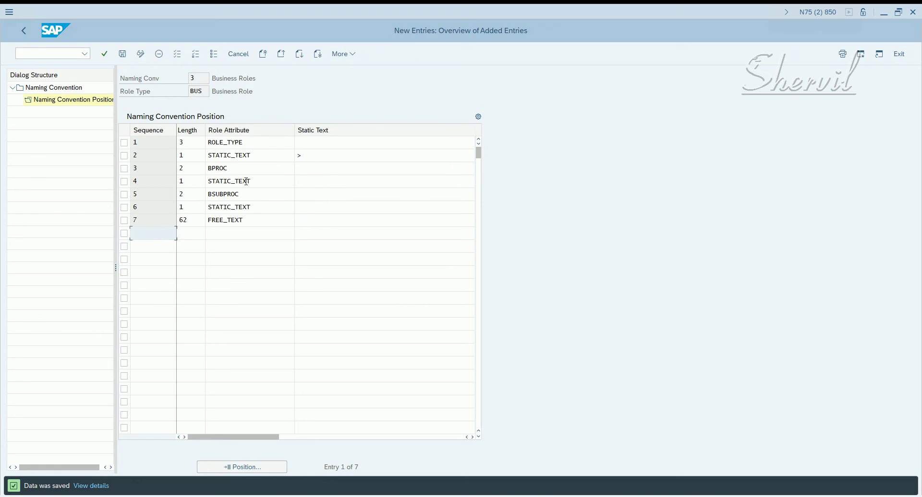
click(123, 54)
click(17, 32)
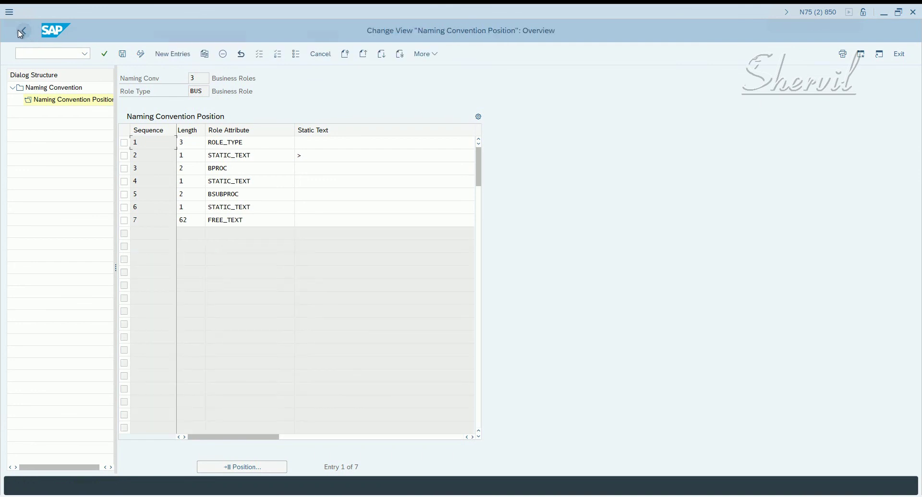
click(17, 32)
click(26, 34)
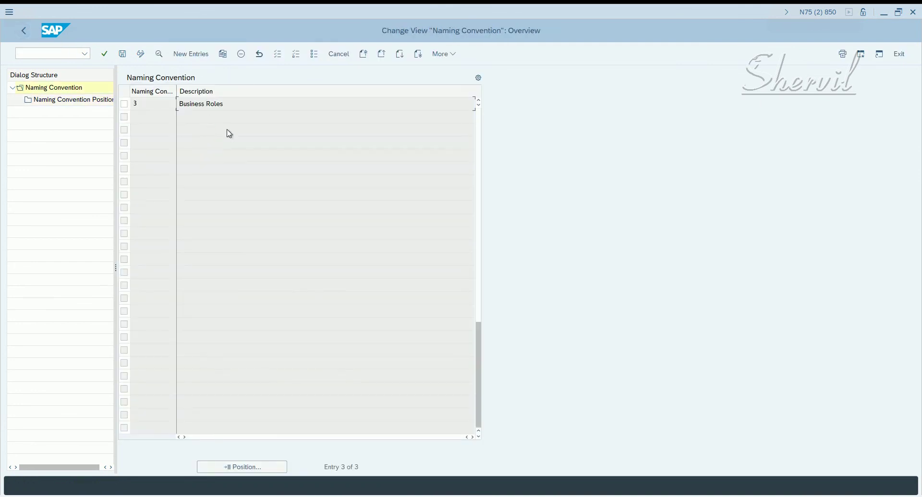
scroll(231, 129, up, 2)
click(172, 131)
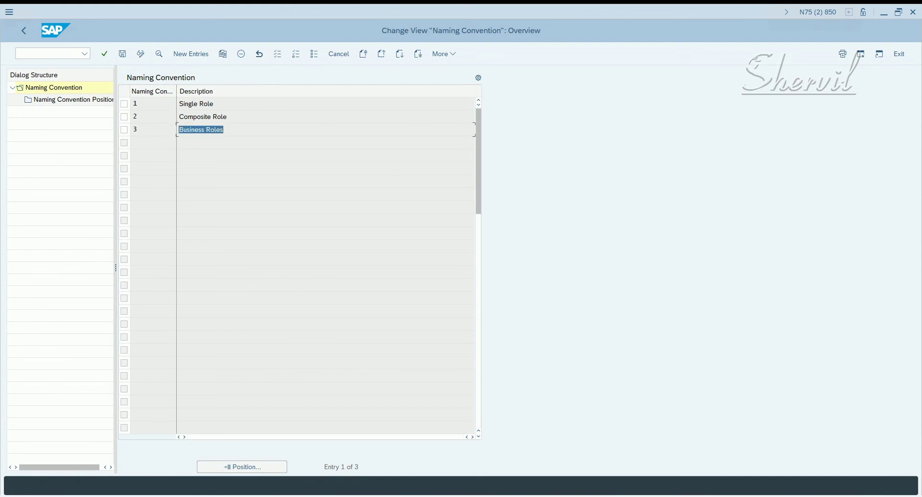
Switch to the Business Role Management role list in Internet Explorer and start creating a business role.
mouse_move(114, 488)
click(142, 468)
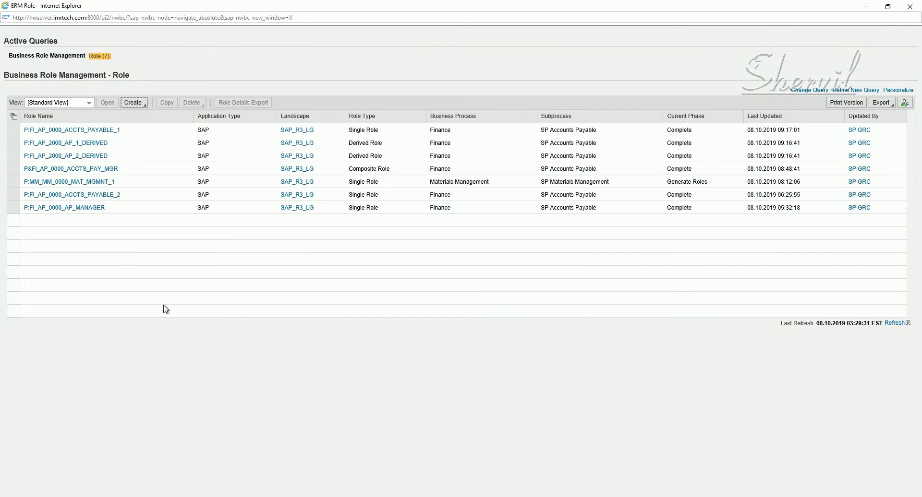
click(144, 106)
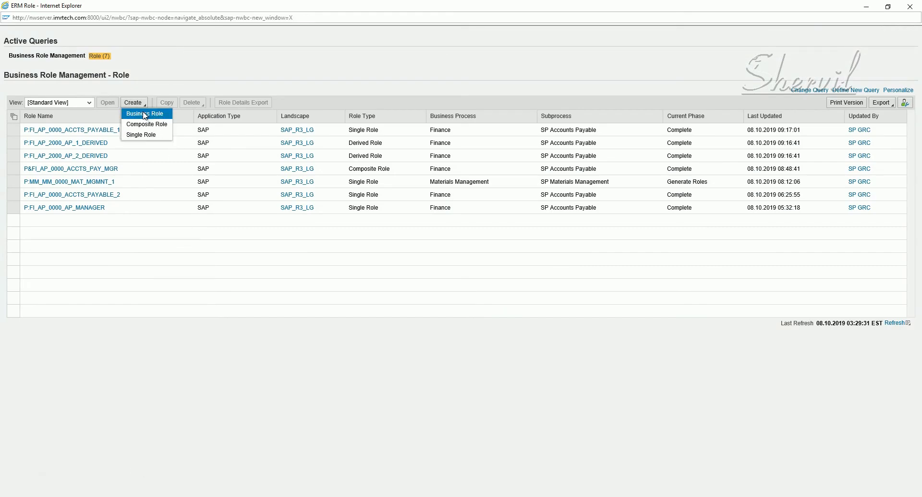
click(145, 114)
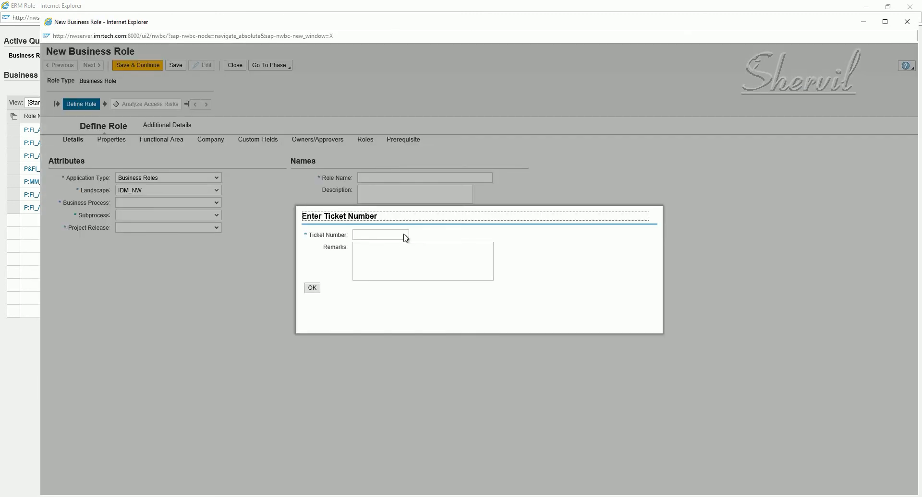
Enter ticket number 9000 with a remark beginning "Testing Busines" and accept the ticket details.
click(395, 238)
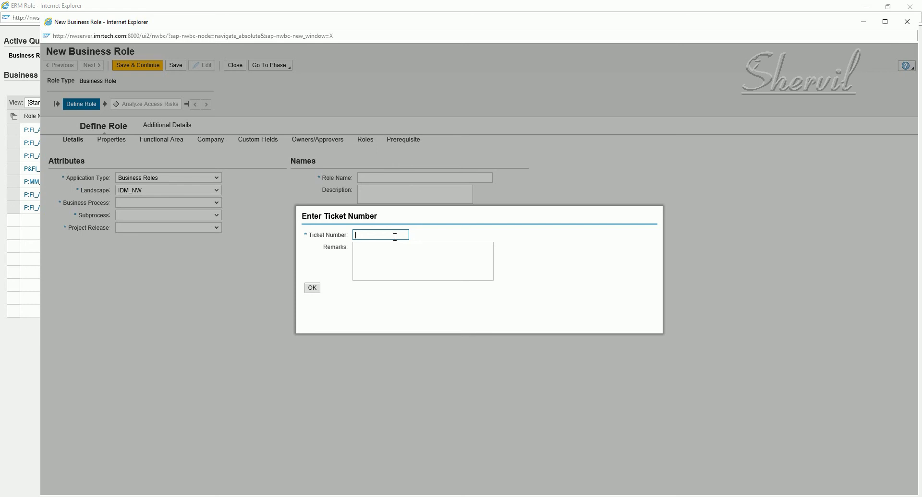
text(9000)
key(Tab)
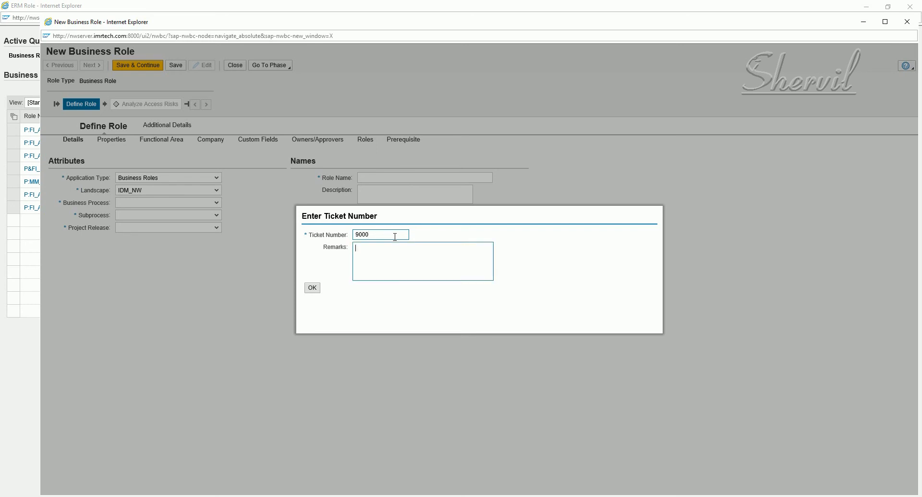
text(Testing Bisn)
key(BackSpace)
key(BackSpace)
key(BackSpace)
text(usines)
click(313, 291)
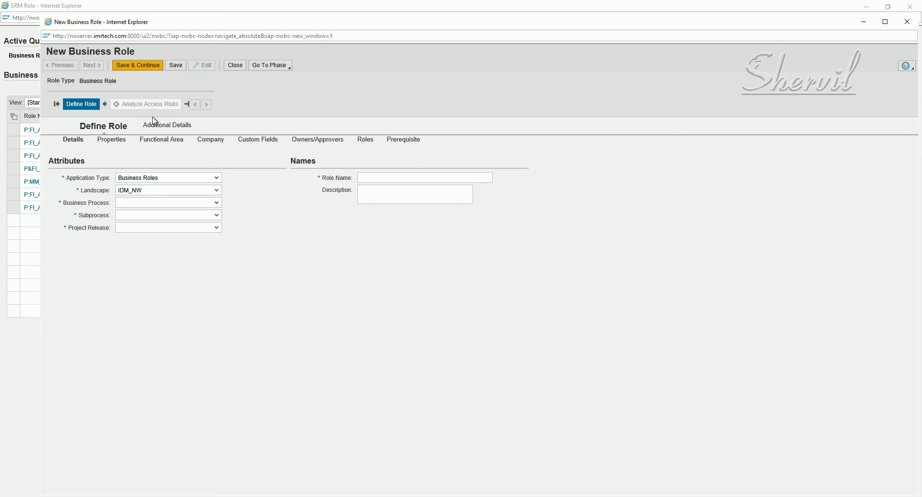
Set the new business role's landscape to Business Roles.
click(174, 192)
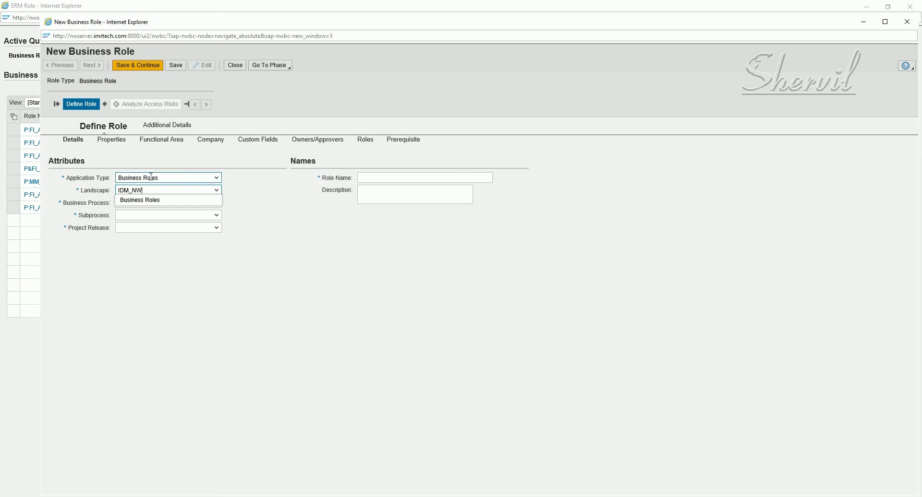
click(149, 200)
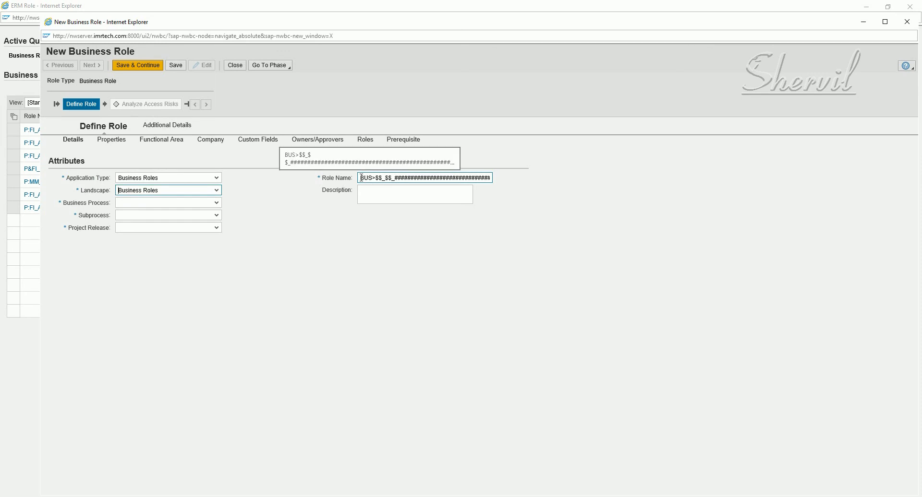
Examine the enforced naming pattern in the new business role's Role Name field, including its placeholder characters.
drag(397, 177, 522, 185)
click(316, 179)
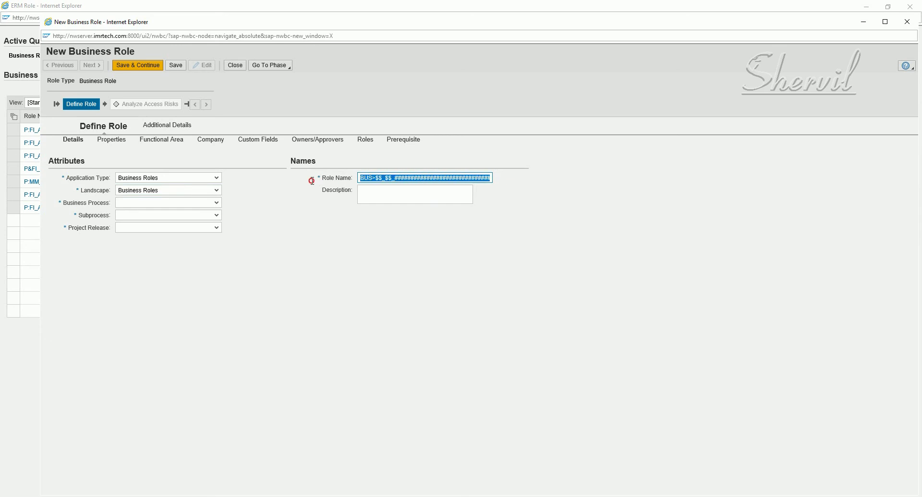
click(400, 183)
drag(430, 185, 513, 195)
click(336, 178)
drag(398, 181, 488, 183)
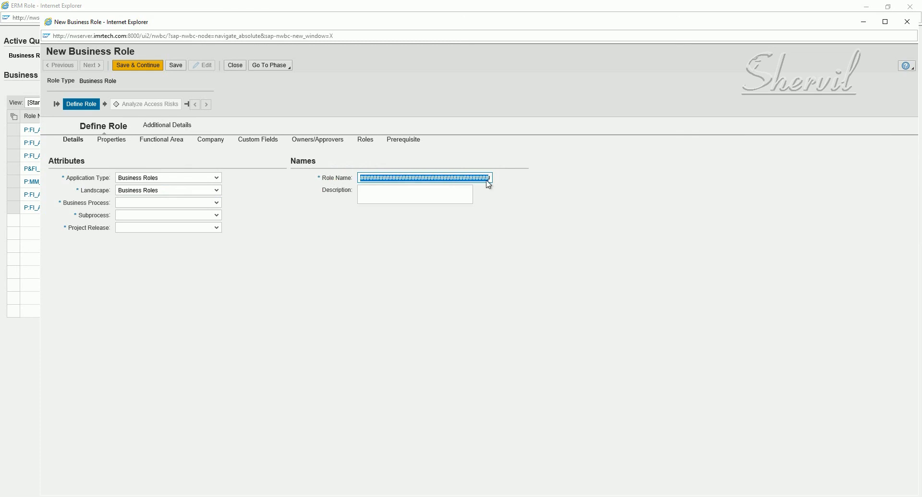
click(417, 177)
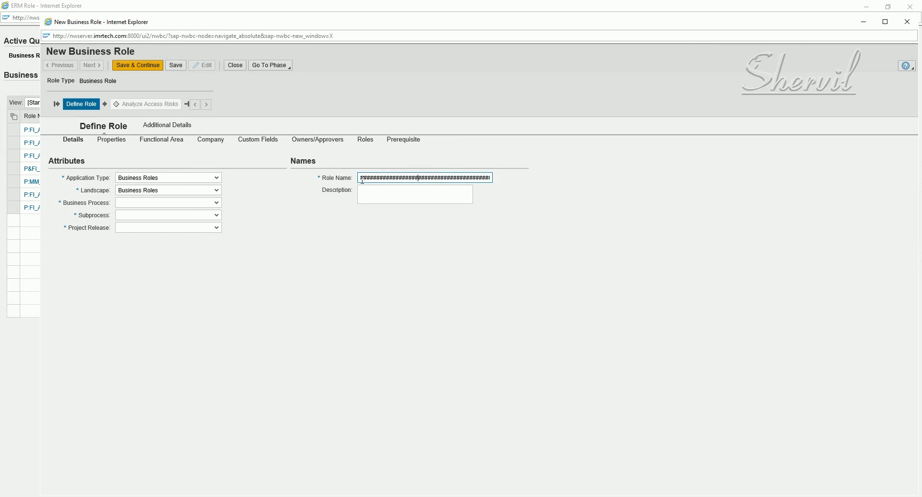
drag(362, 181, 528, 187)
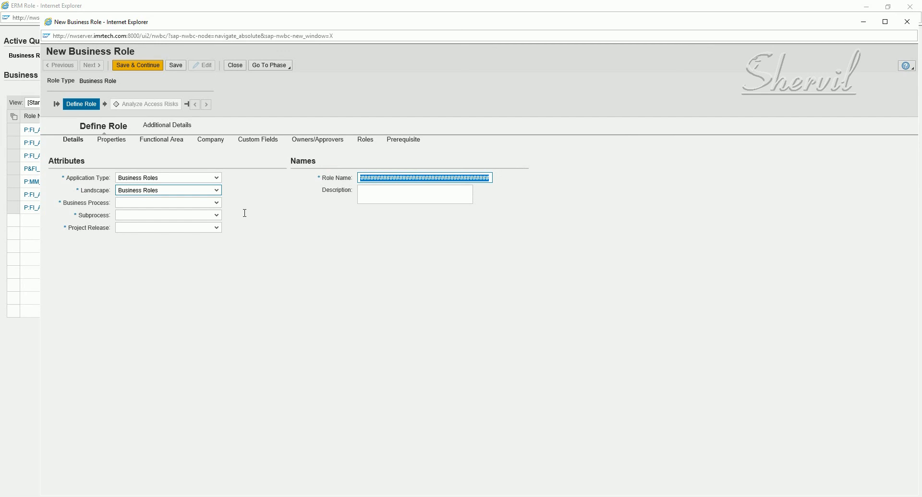
click(471, 181)
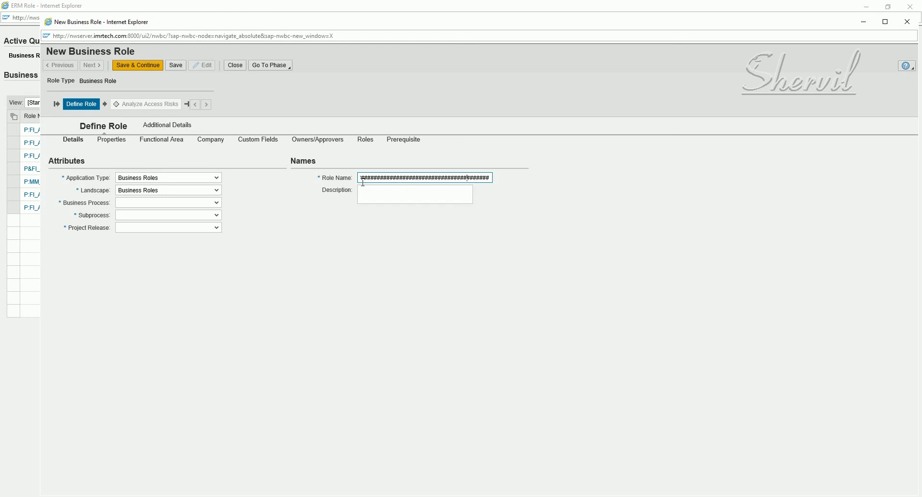
click(166, 203)
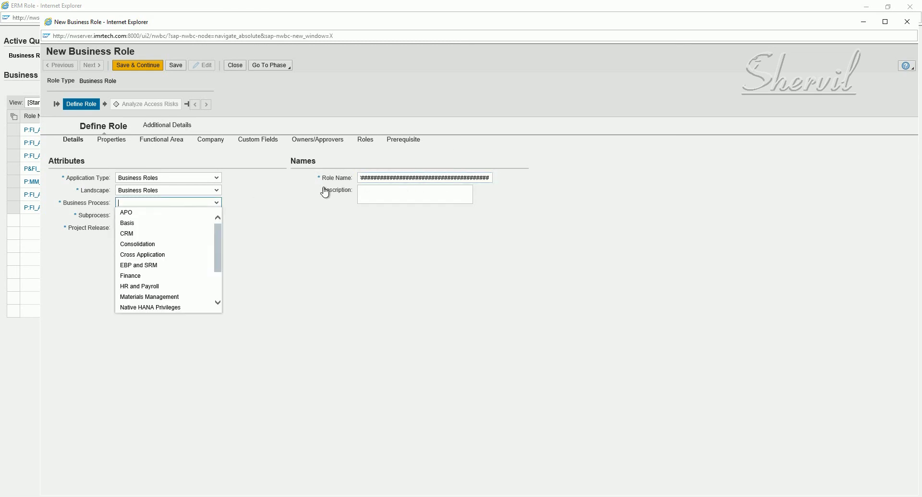
click(378, 178)
click(298, 180)
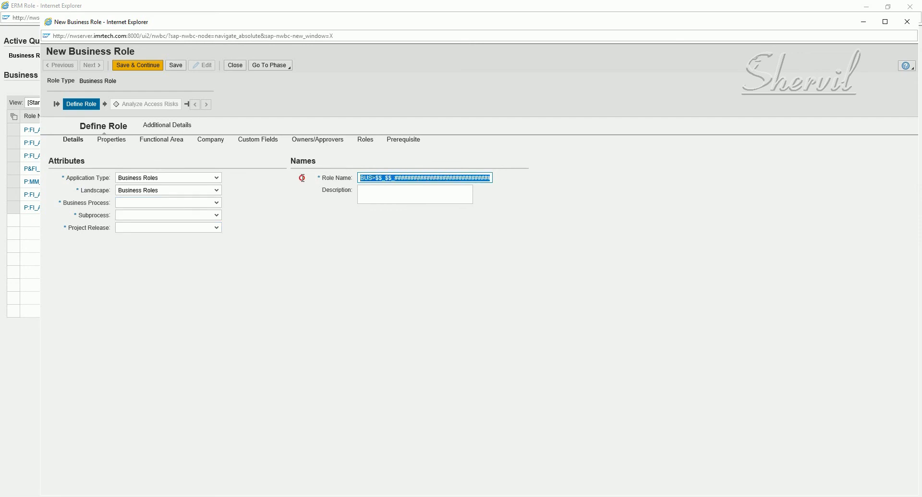
click(410, 195)
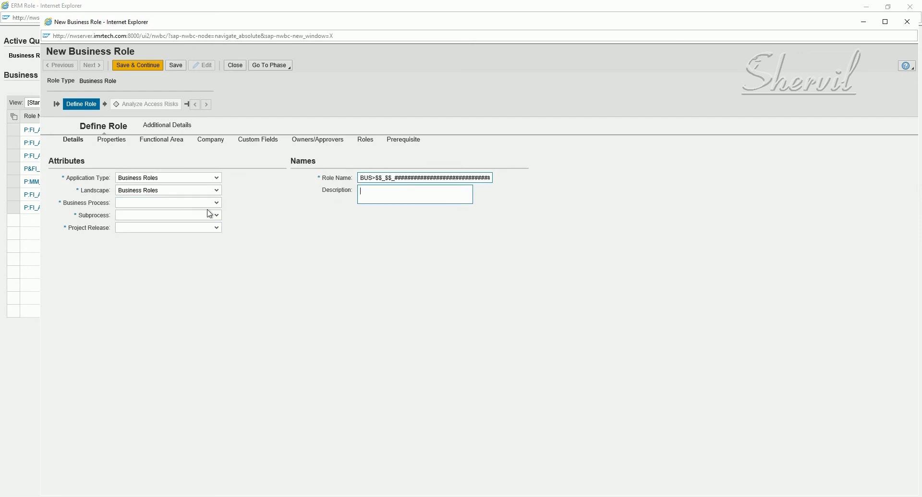
Set the new business role's business process to Finance.
click(153, 203)
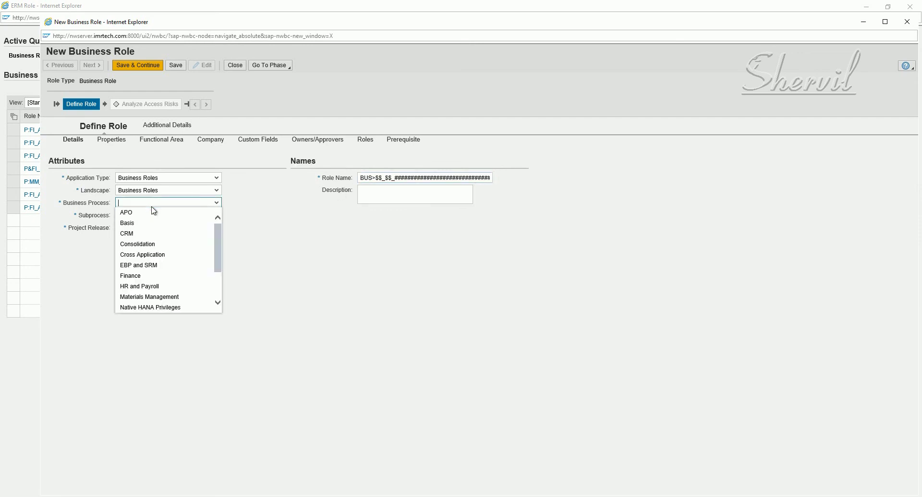
click(137, 277)
click(377, 182)
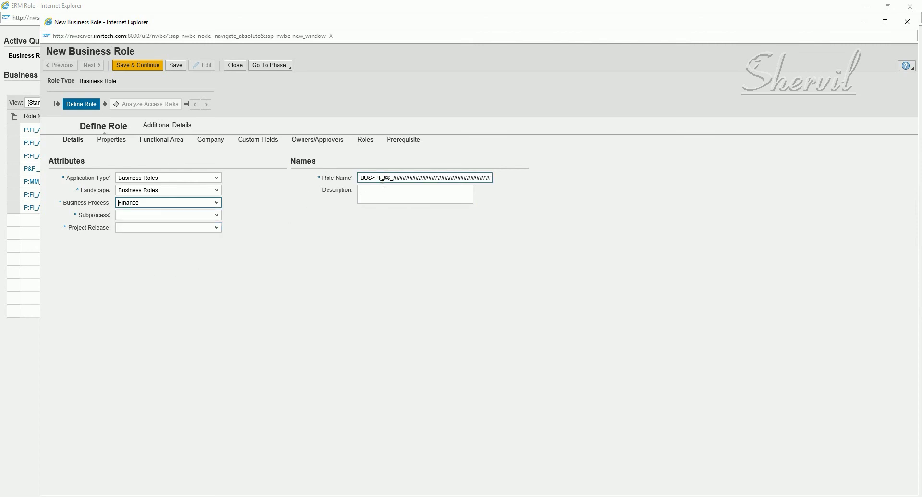
Set the subprocess to SP Accounts Payable and the project release to Project SP.
click(181, 216)
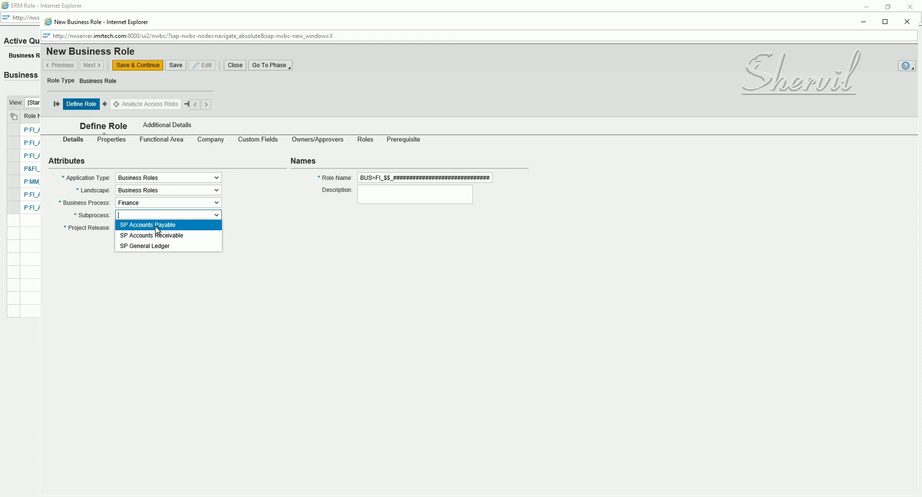
click(159, 226)
click(179, 230)
click(164, 237)
click(160, 229)
click(139, 239)
Replace the role name's # placeholders so the full name reads BUS>FI_AP_TESTING_BUSINESS_ROLES_I.
click(397, 178)
drag(396, 178, 455, 178)
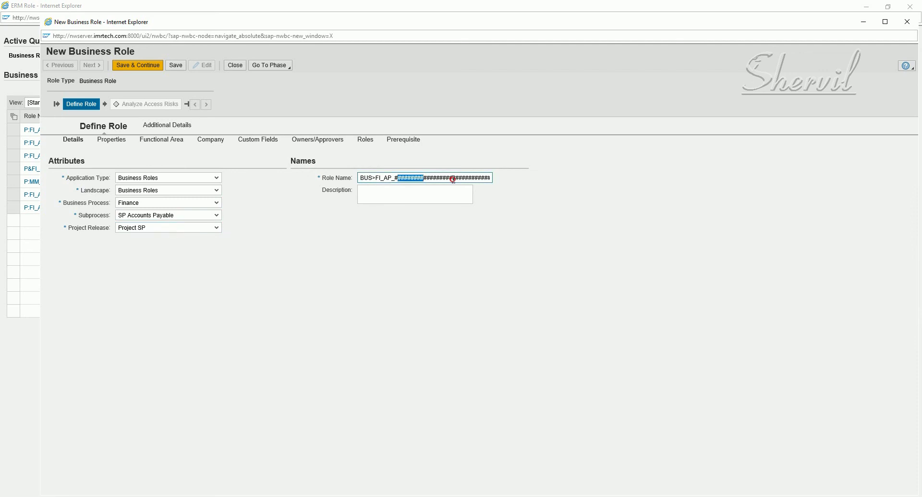
click(396, 178)
drag(395, 178, 632, 189)
text(TESING)
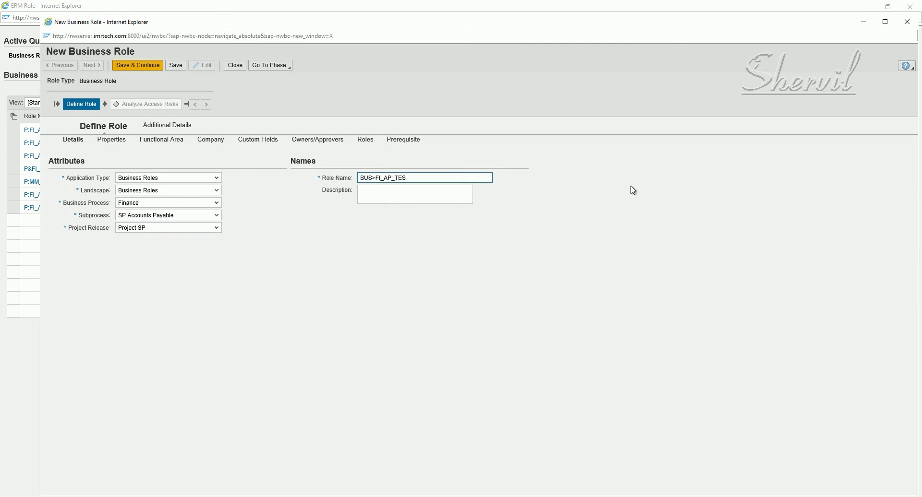
key(BackSpace)
key(BackSpace)
key(BackSpace)
text(TING_B*S)
key(BackSpace)
text(USINESS_ROLES)
Enter the description "Testing Business Role" and save the business role.
click(440, 198)
text(Testing )
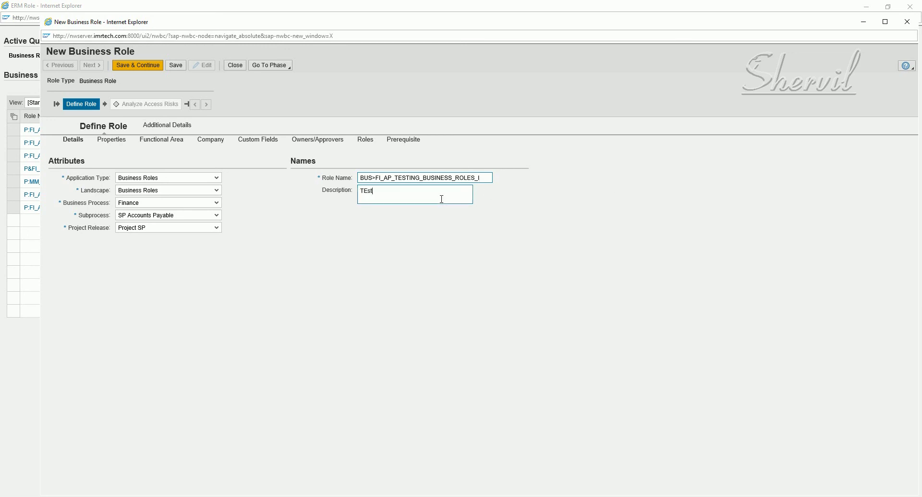
text(Business Role)
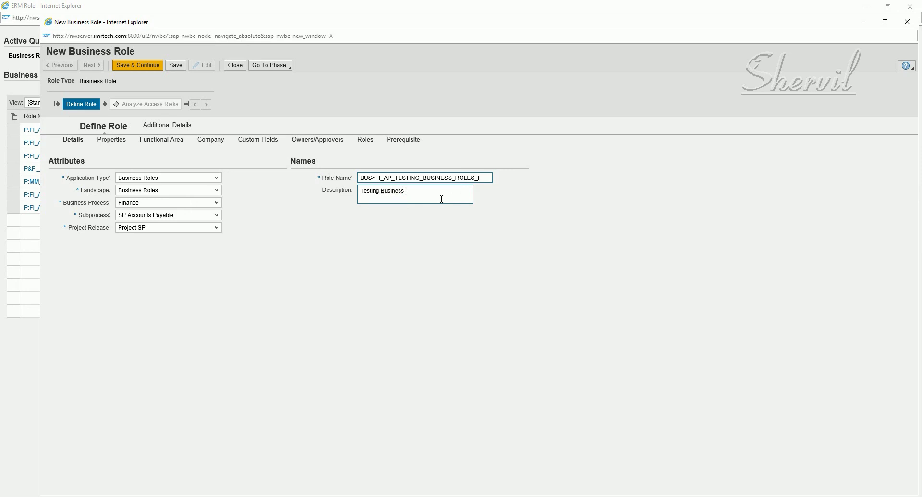
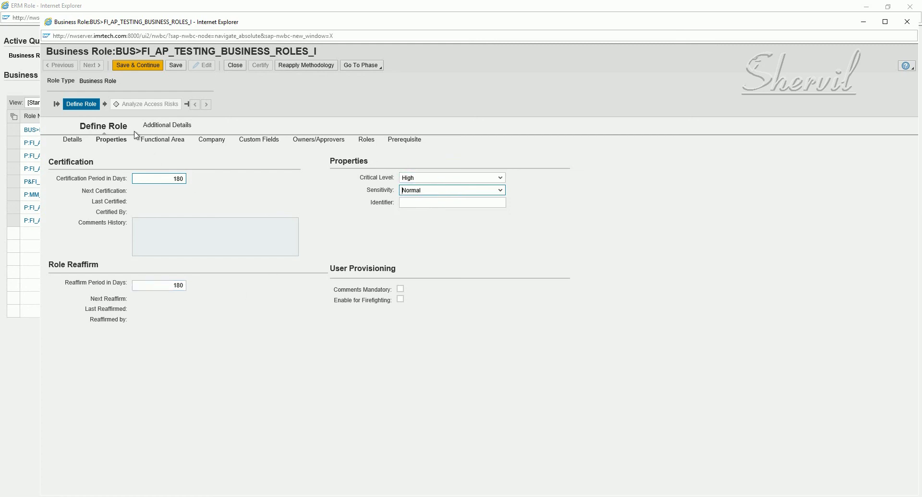
click(176, 65)
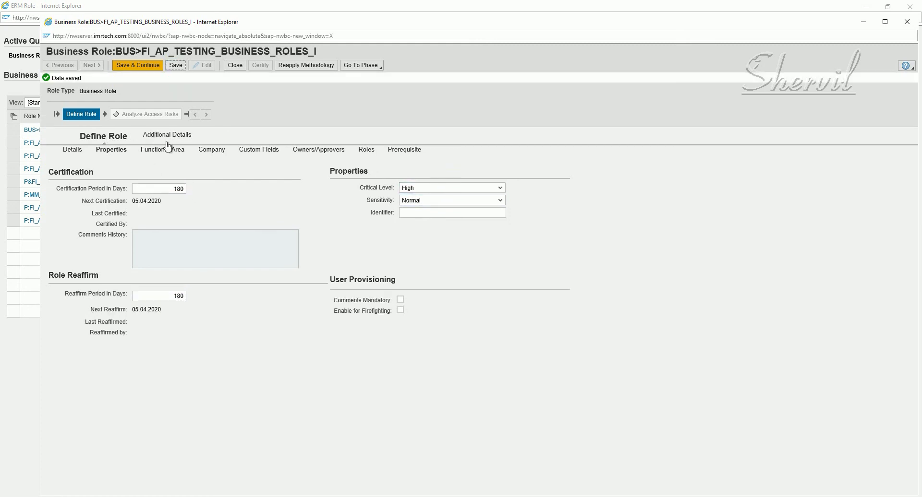
Assign the FINANCE functional area to the business role and save it.
click(168, 149)
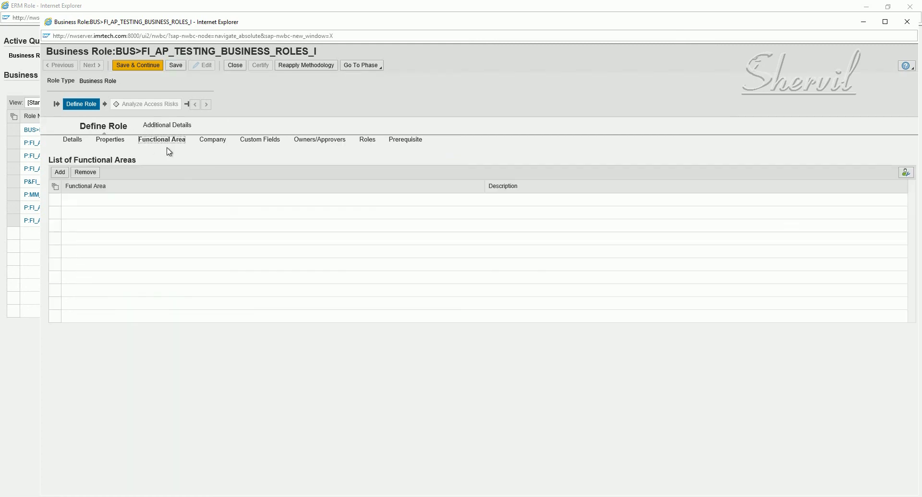
click(59, 172)
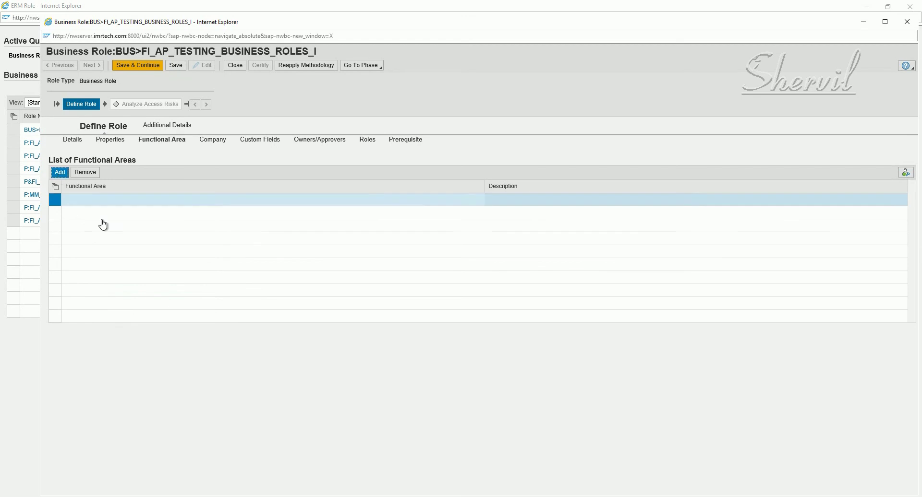
click(115, 200)
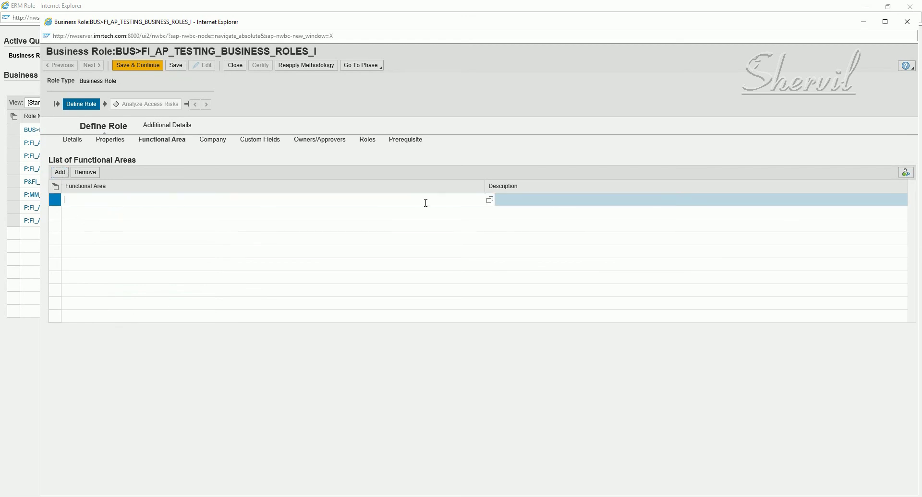
click(490, 200)
click(213, 191)
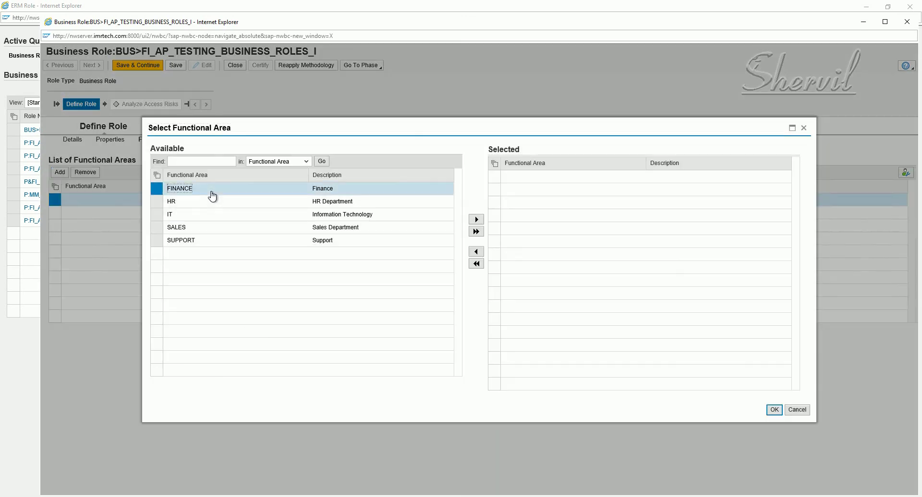
click(476, 221)
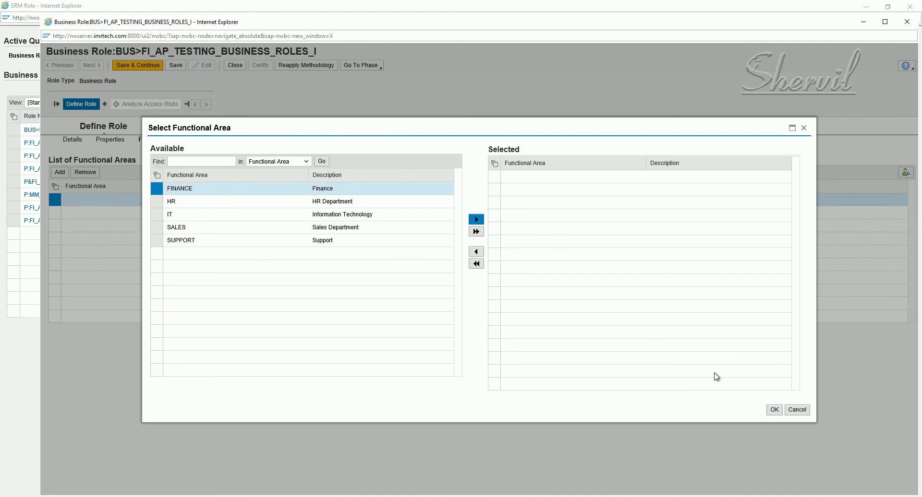
click(774, 410)
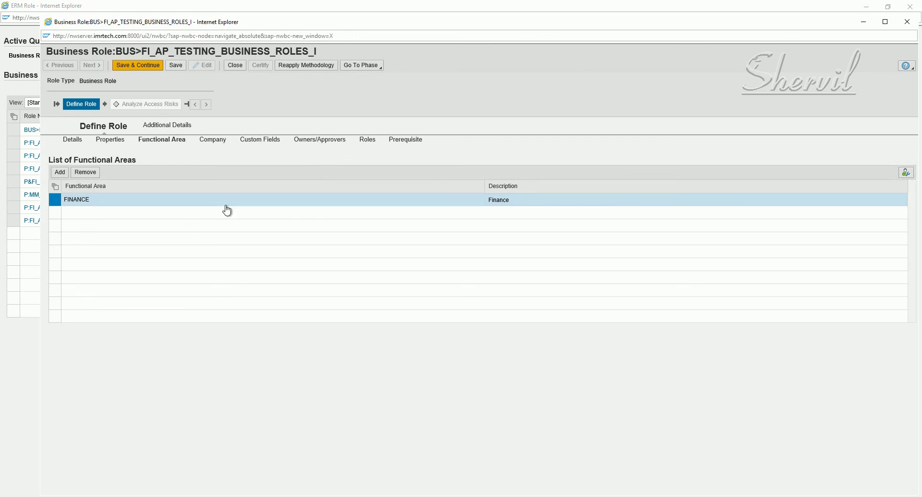
click(176, 65)
Assign the company SAPPOINT to the business role and save it.
click(212, 149)
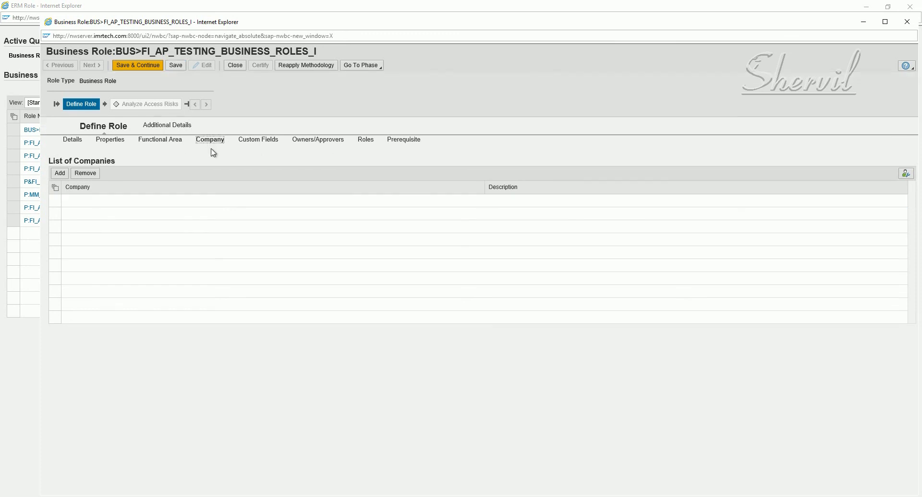
click(59, 173)
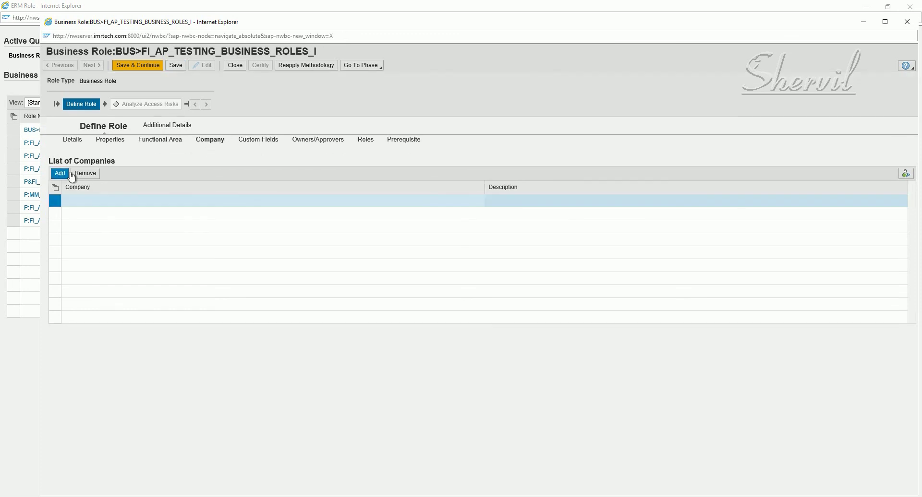
click(428, 200)
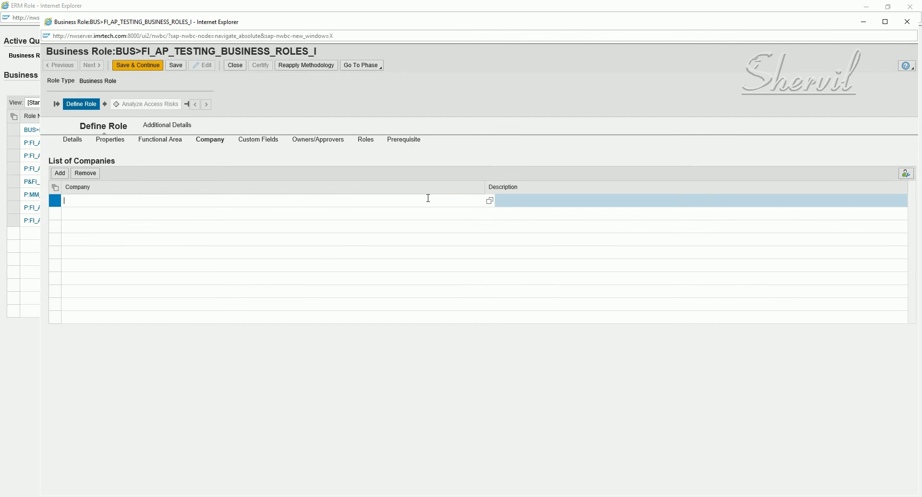
click(490, 201)
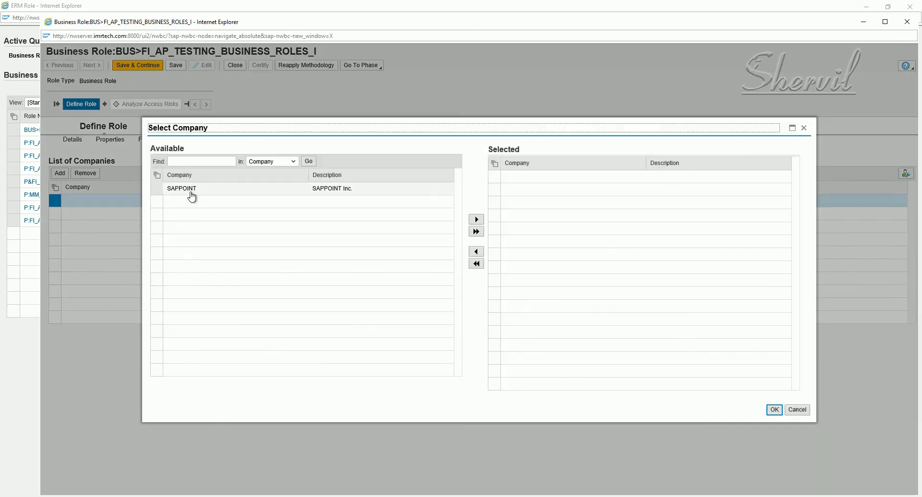
click(204, 191)
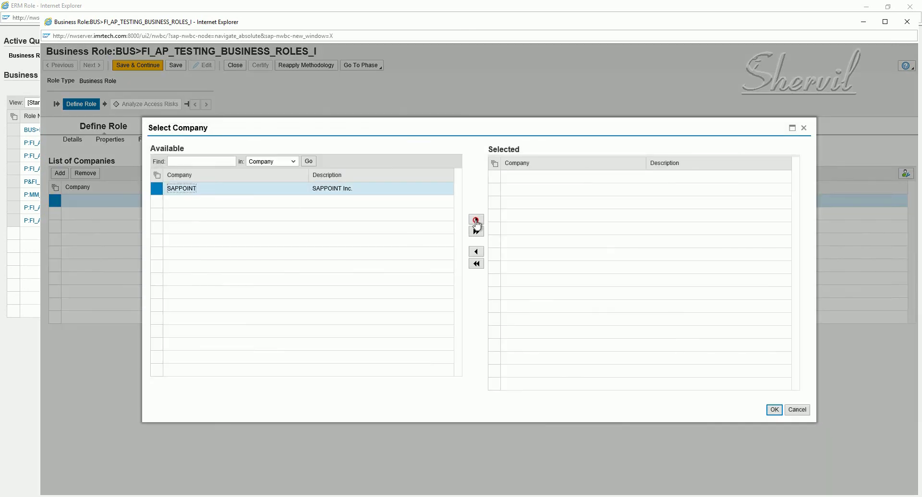
click(476, 220)
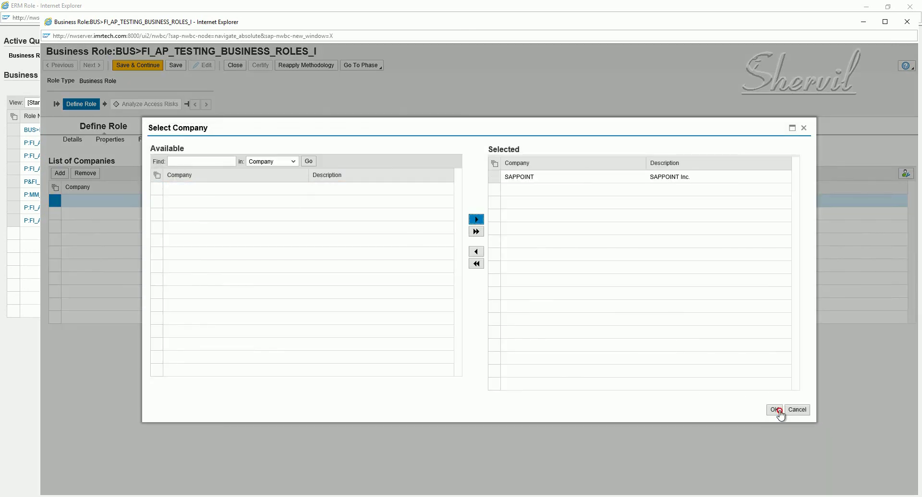
click(774, 409)
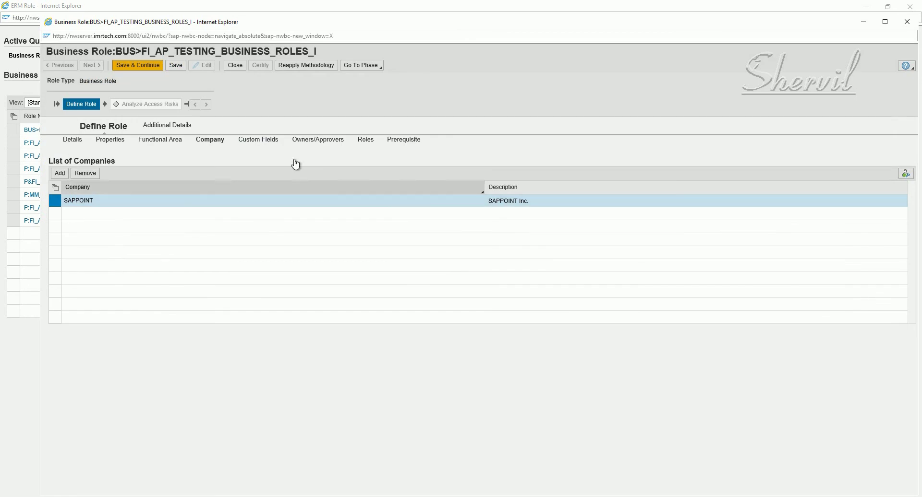
click(178, 67)
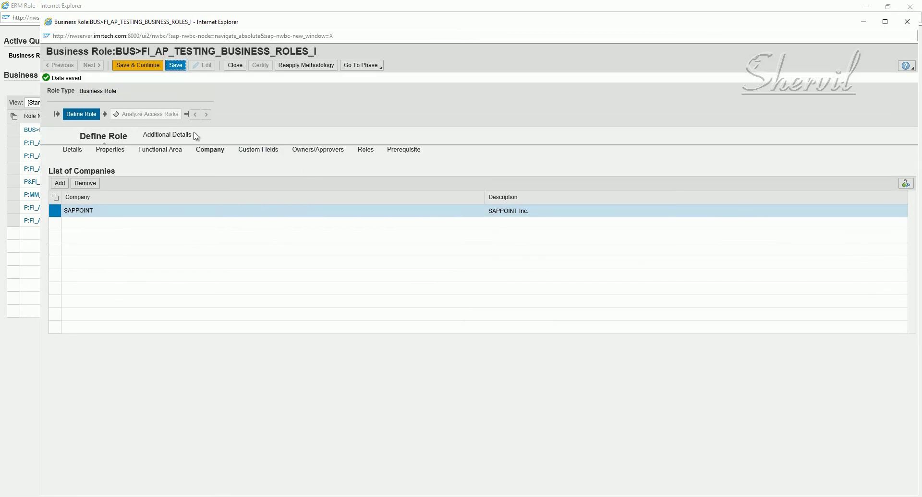
Add FIOWNER as an approver in the business role's list of owners and approvers.
click(318, 149)
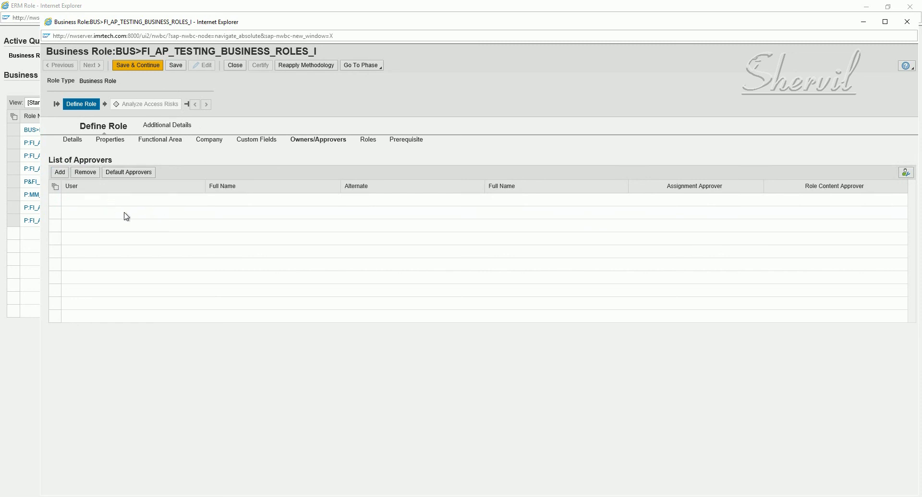
click(58, 173)
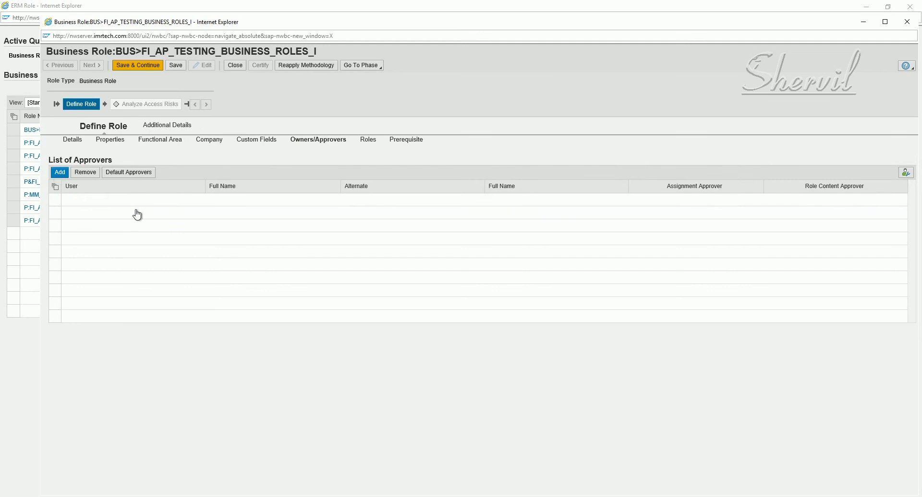
click(198, 204)
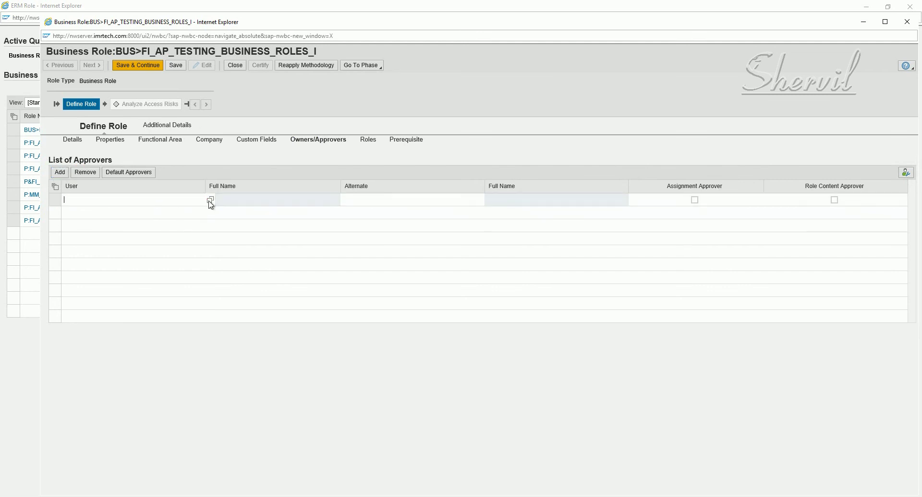
click(209, 204)
click(401, 297)
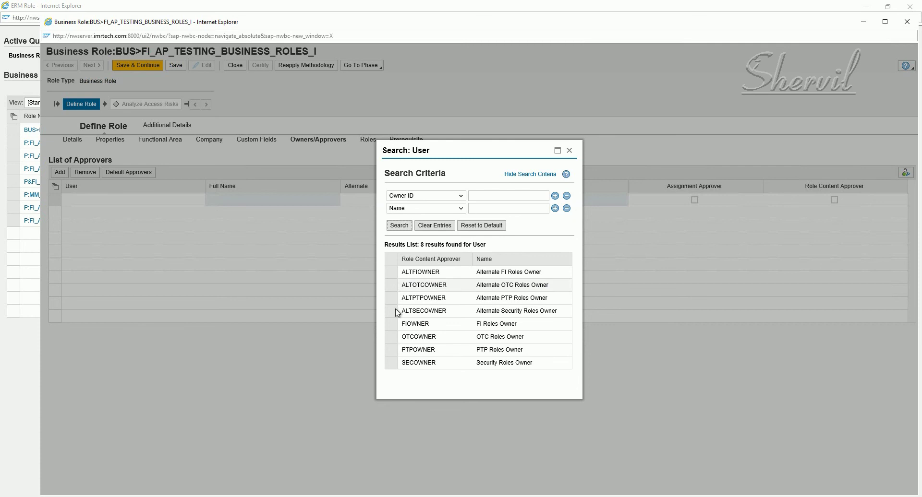
click(392, 328)
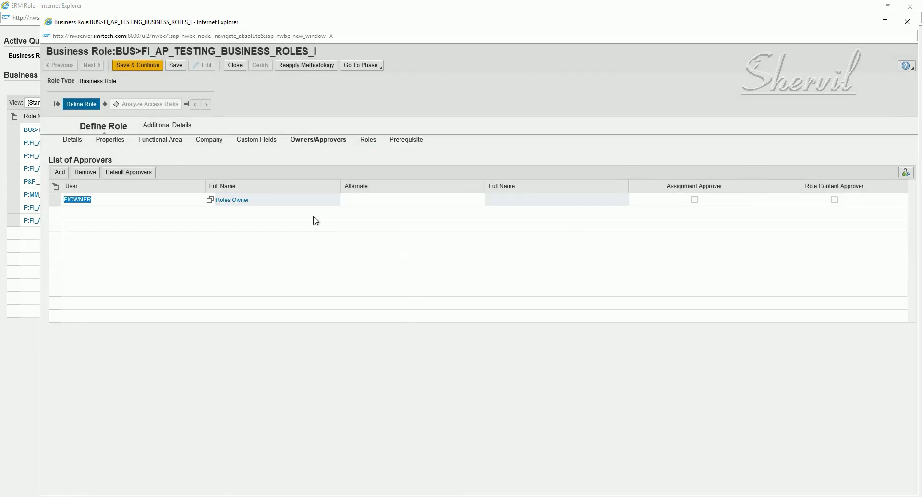
Assign ALTFIOWNER as FIOWNER's alternate and mark the entry as both assignment approver and role content approver.
click(386, 201)
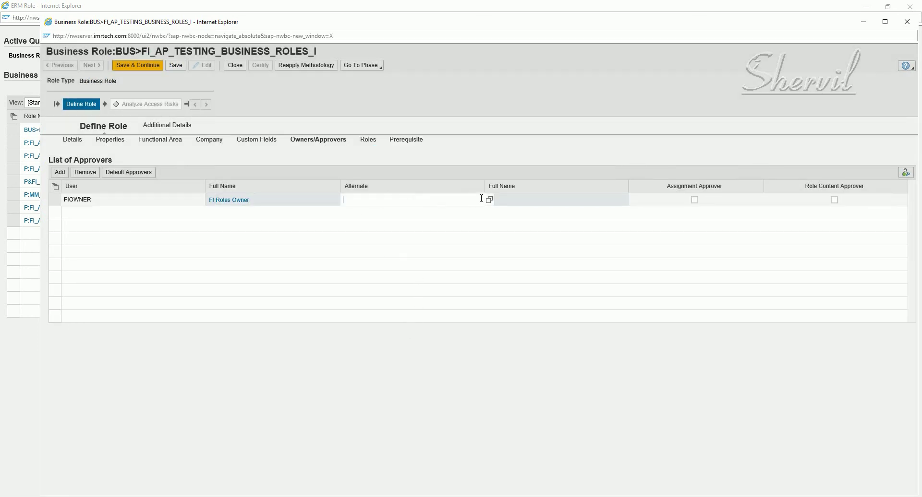
click(490, 201)
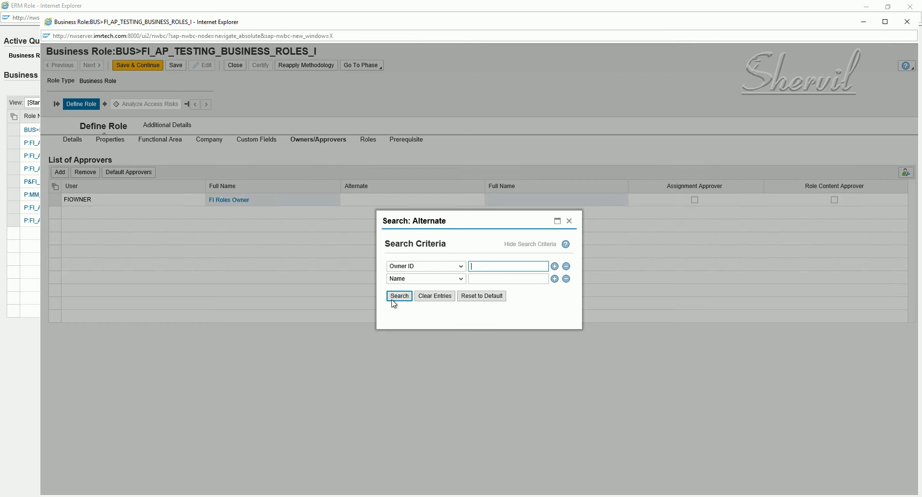
click(392, 299)
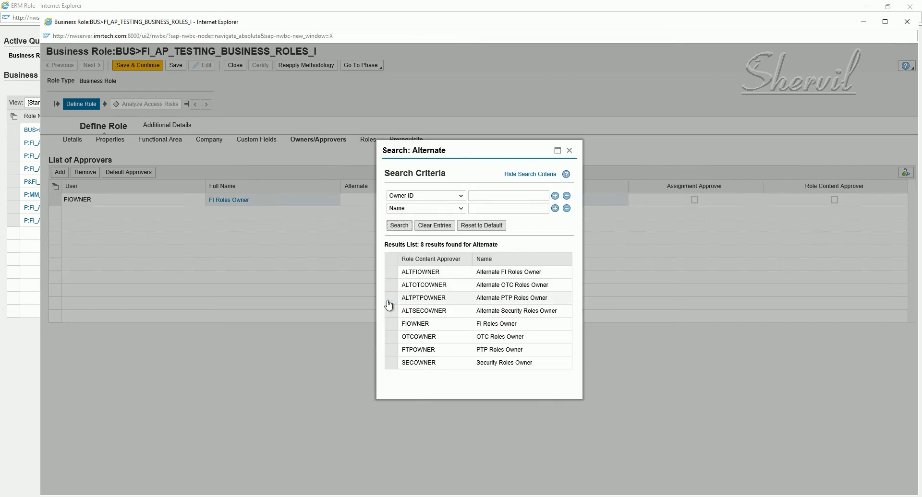
click(398, 272)
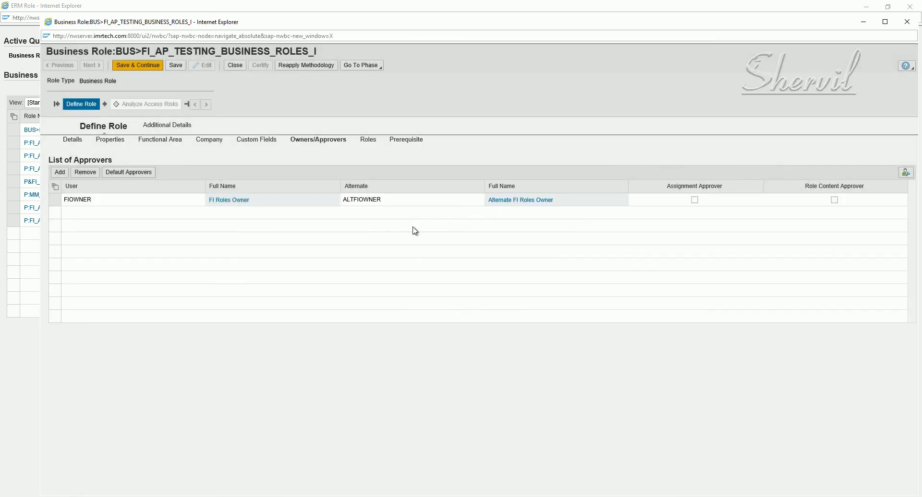
click(705, 199)
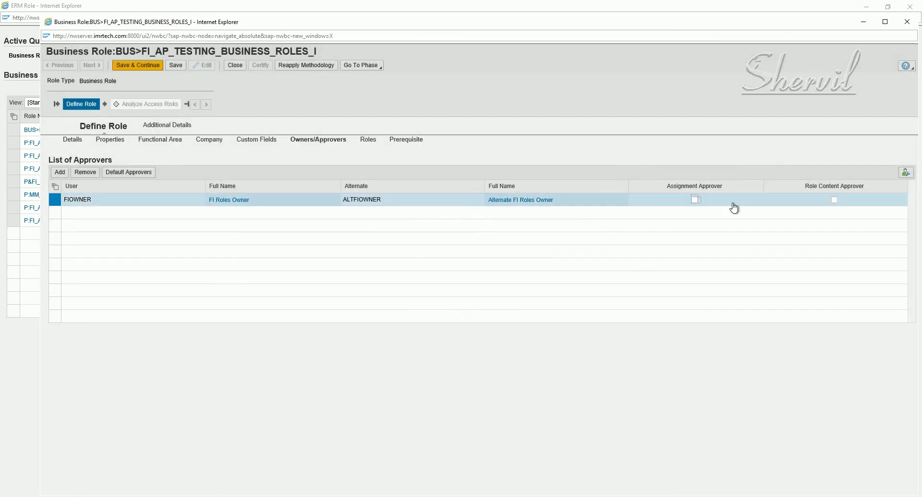
click(695, 201)
click(834, 200)
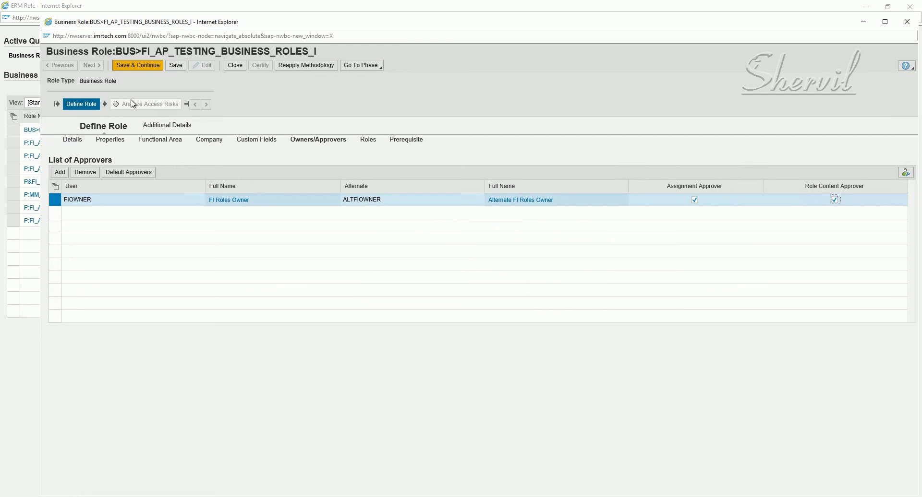
Start adding associated roles to the business role and search for role names matching P*.
click(367, 144)
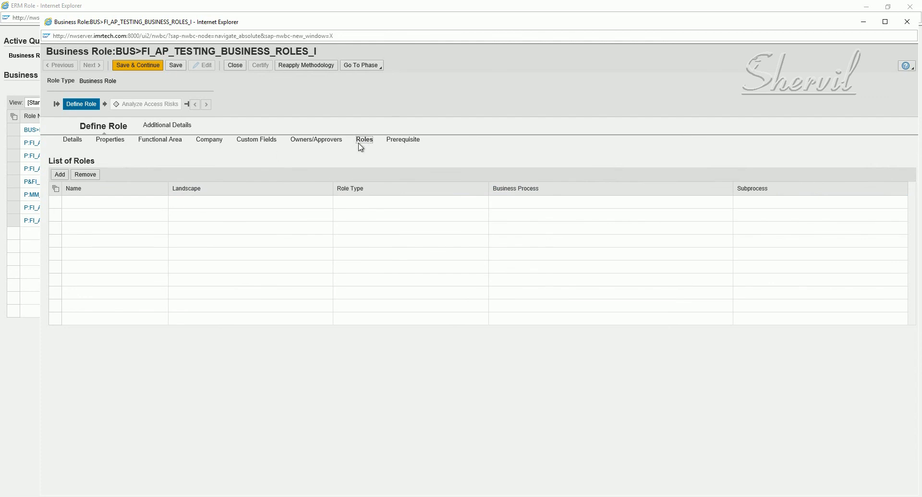
click(56, 177)
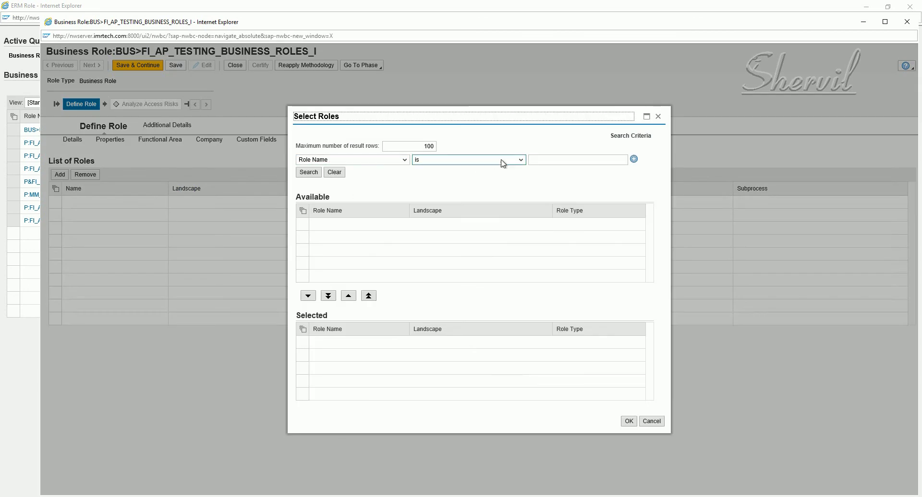
click(535, 161)
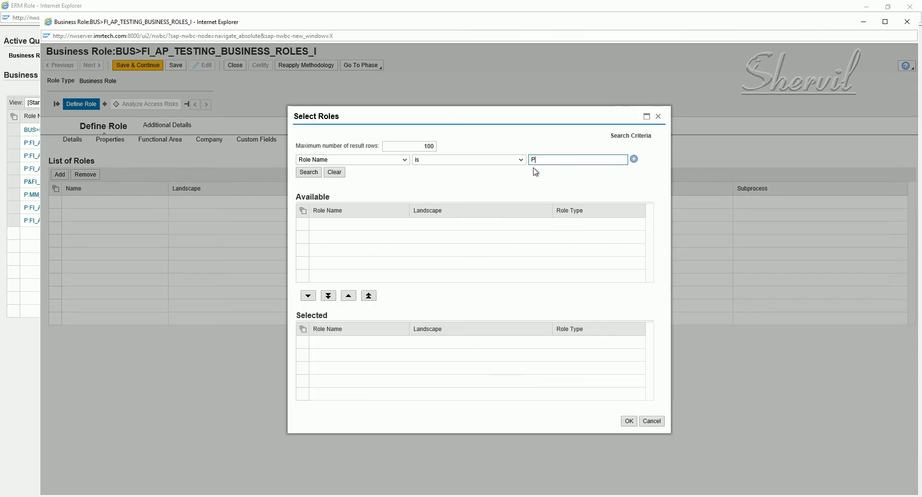
click(314, 173)
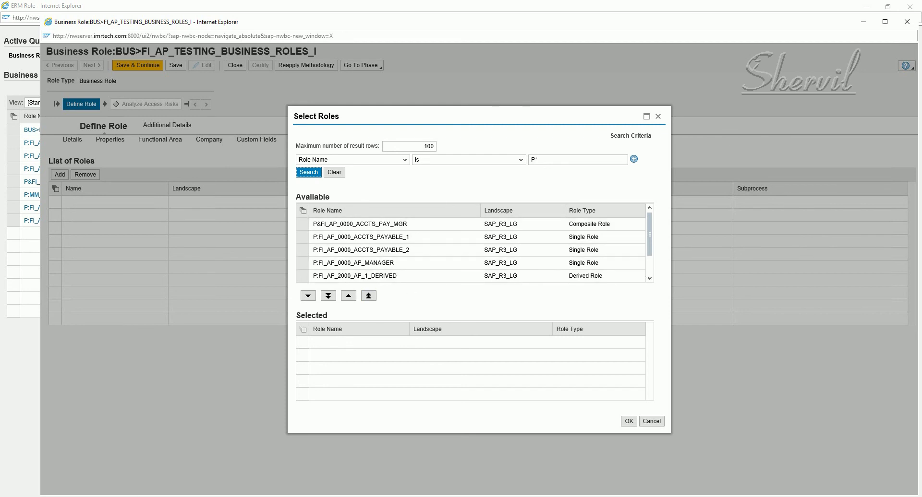
Switch to Notepad to review the listed role combinations, then return to the business role's role selection.
key(alt+Tab)
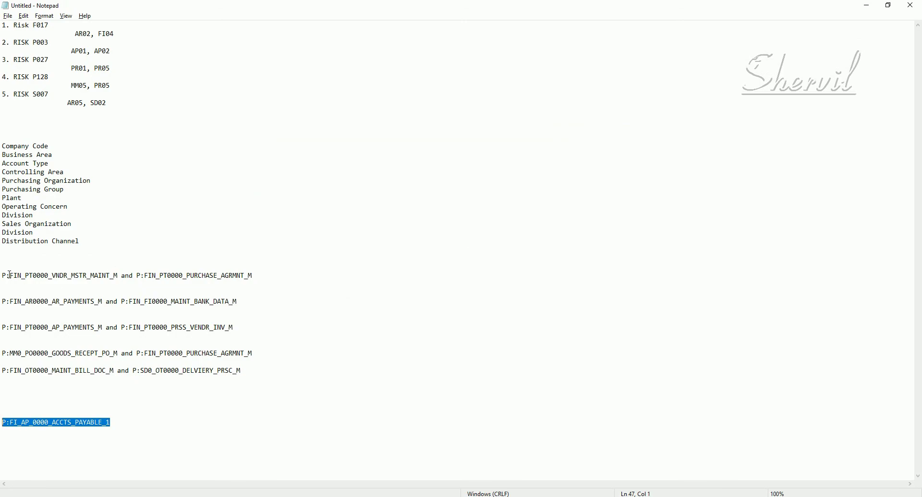
drag(8, 276, 257, 373)
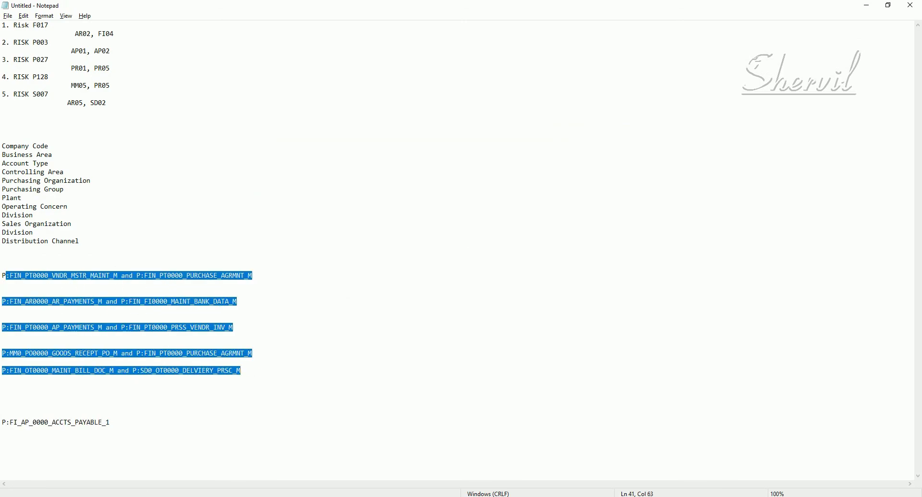
click(190, 277)
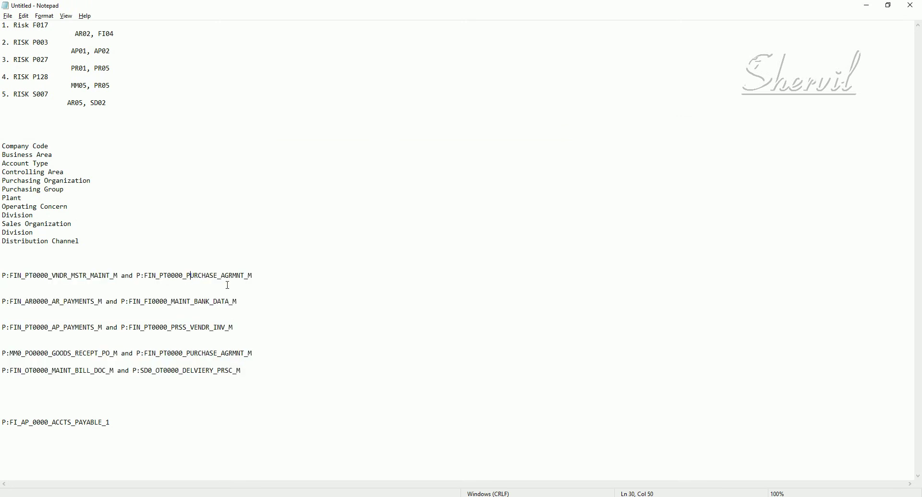
drag(253, 276, 2, 274)
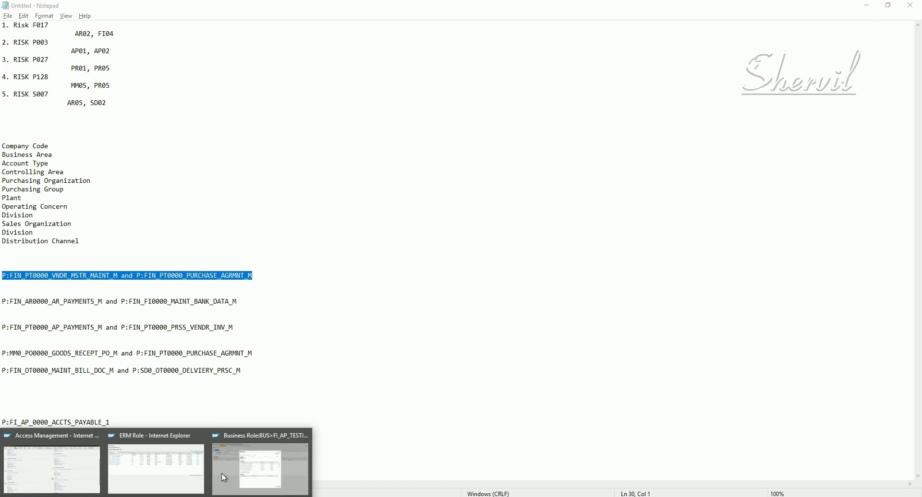
click(247, 466)
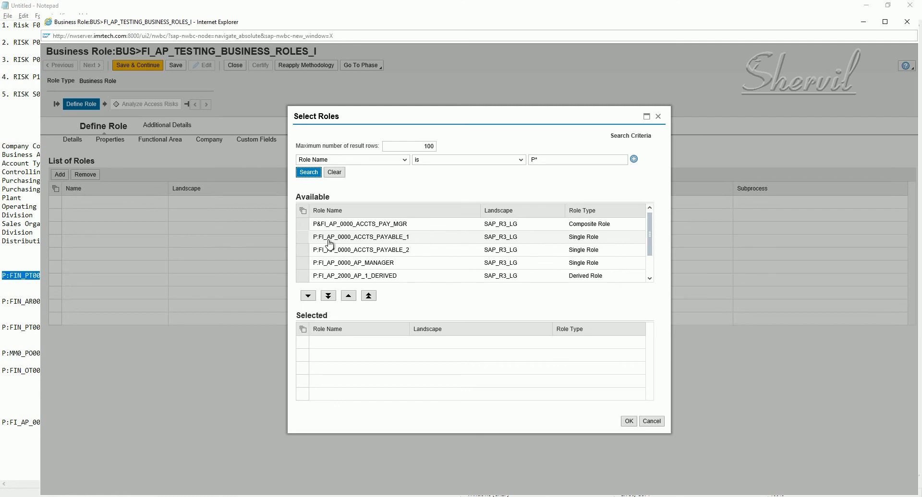
Add the roles P&FI_AP_0000_ACCTS_PAY_MGR, P:FI_AP_2000_AP_1_DERIVED and P:FI_AP_0000_AP_MANAGER to the business role and save it.
click(306, 226)
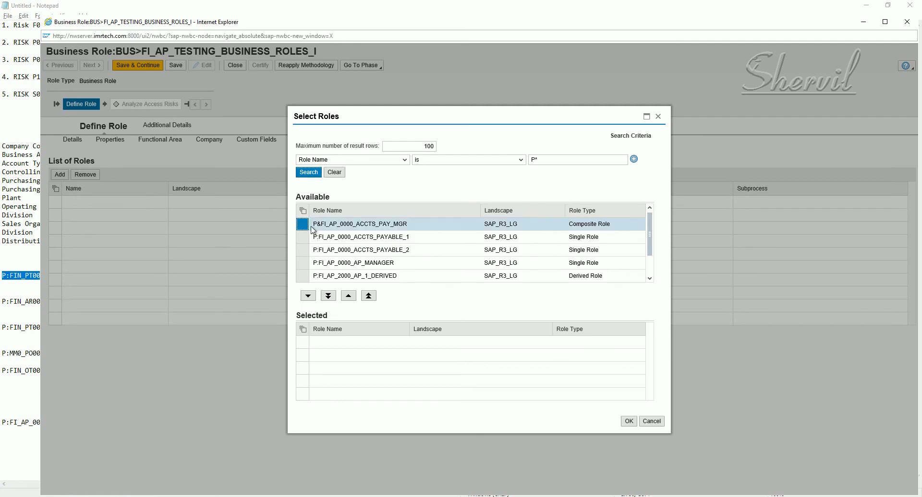
click(308, 295)
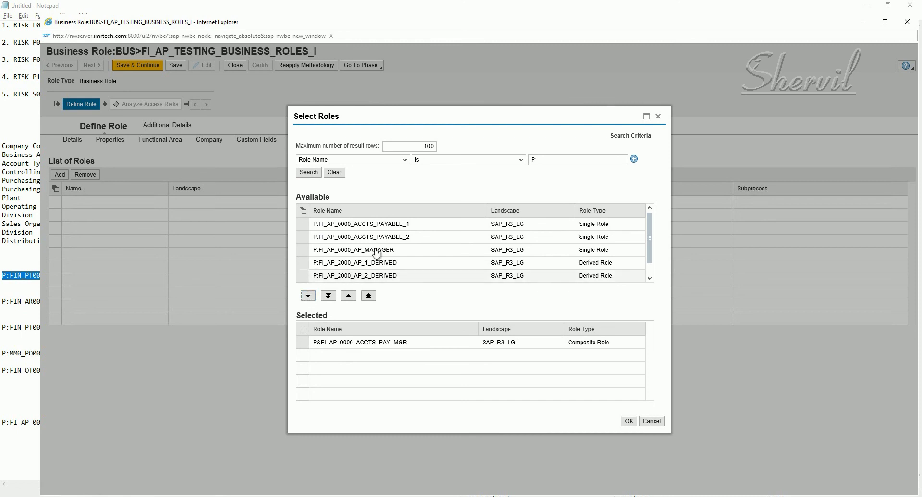
click(302, 263)
click(309, 296)
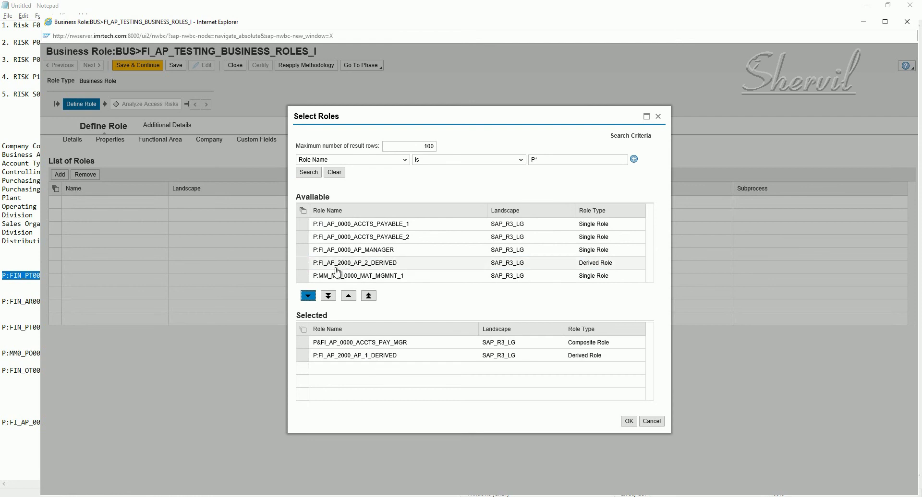
click(303, 250)
click(309, 297)
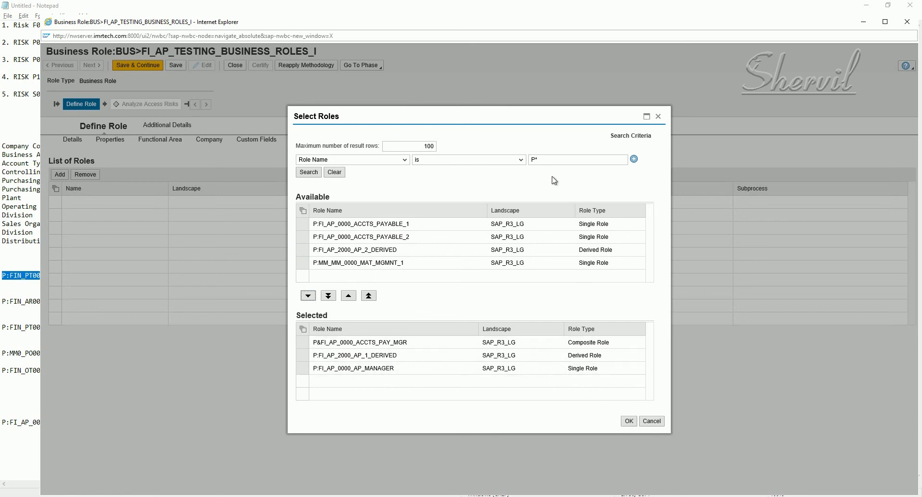
click(624, 424)
click(630, 422)
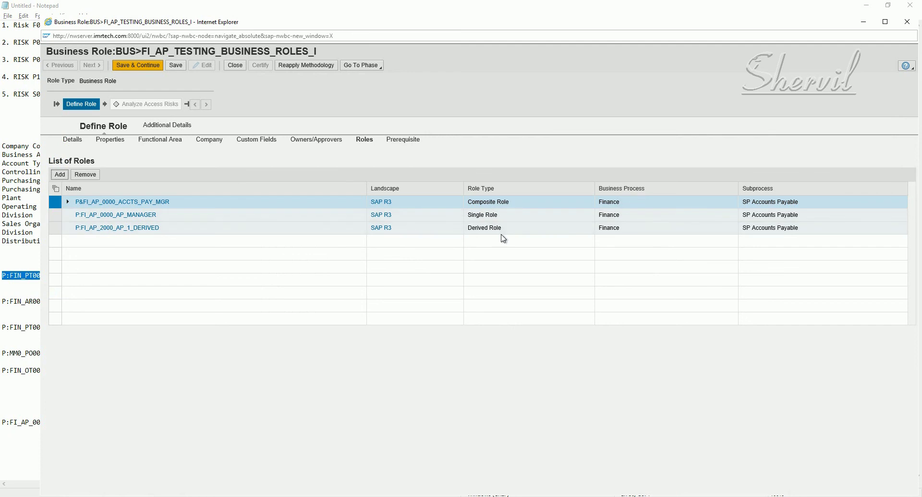
click(176, 66)
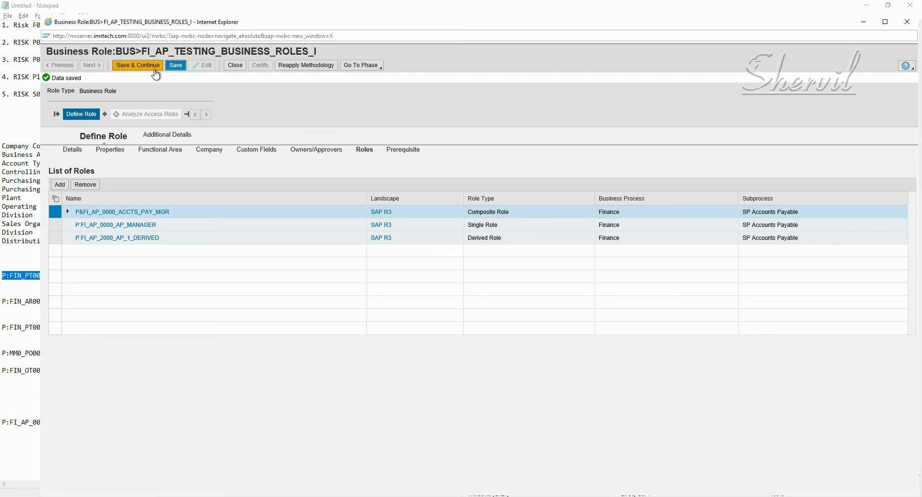
Enter "Testing Business Roles" as the business role's detailed description and save it.
click(161, 135)
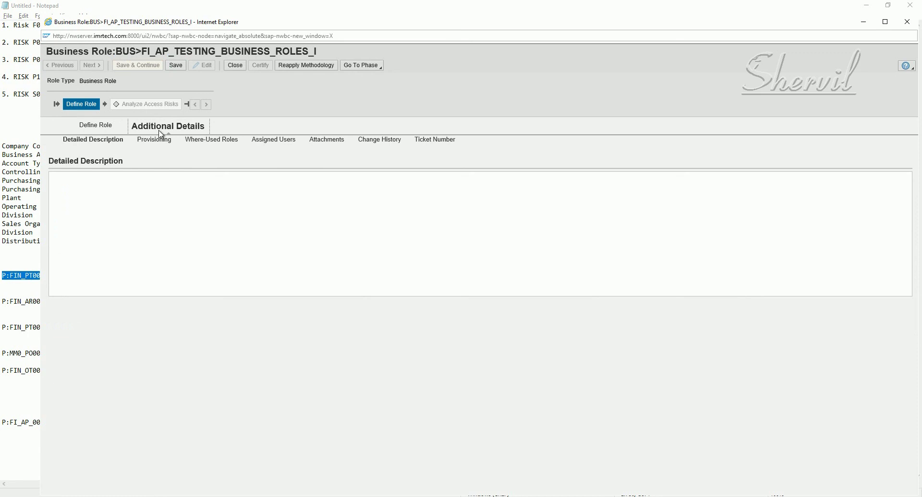
click(149, 195)
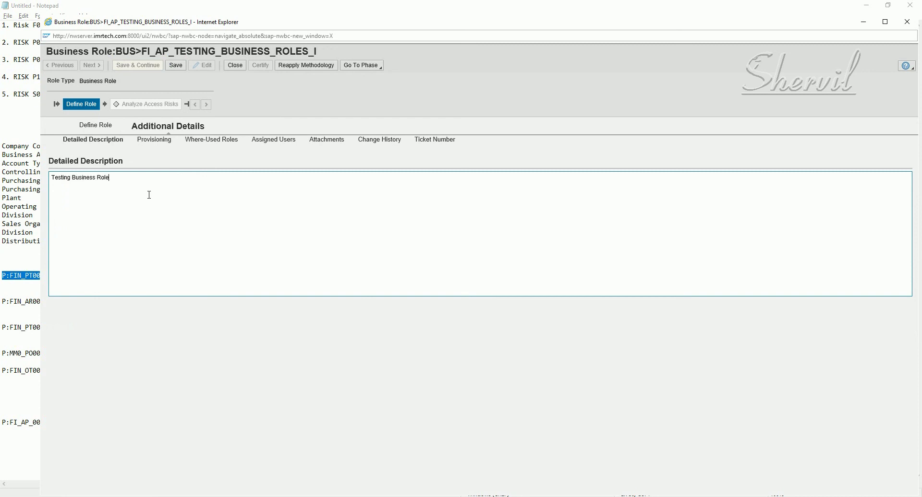
click(176, 65)
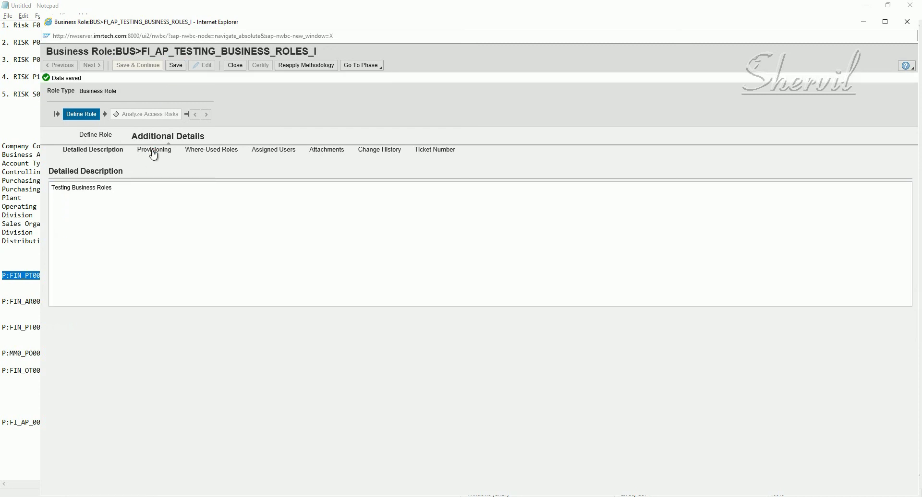
Set the business role's provisioning status to Production and save it.
click(153, 153)
click(152, 165)
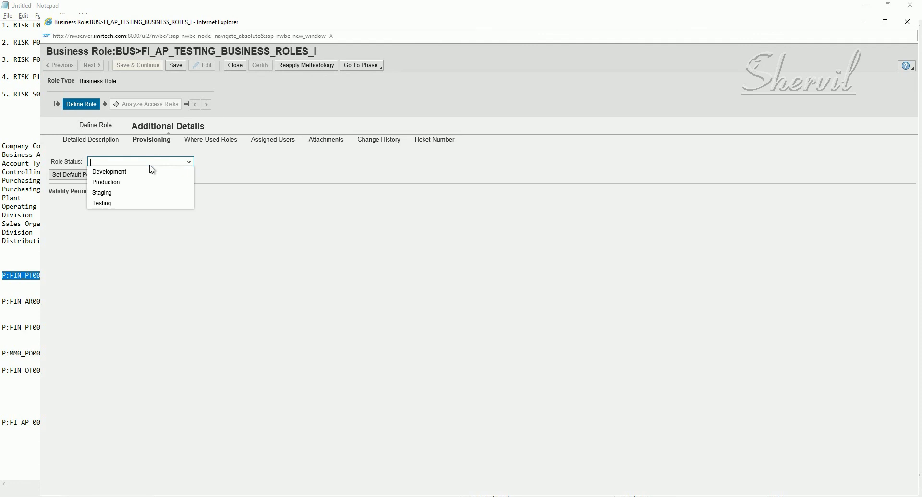
click(124, 183)
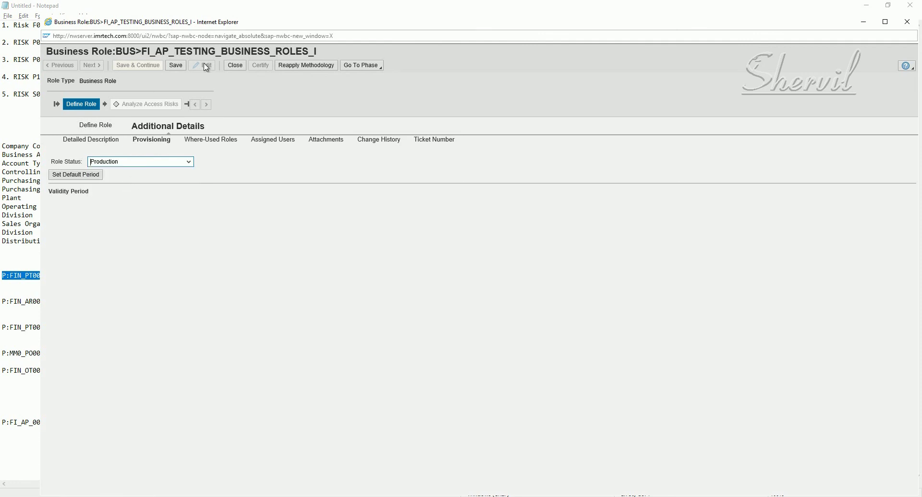
click(176, 67)
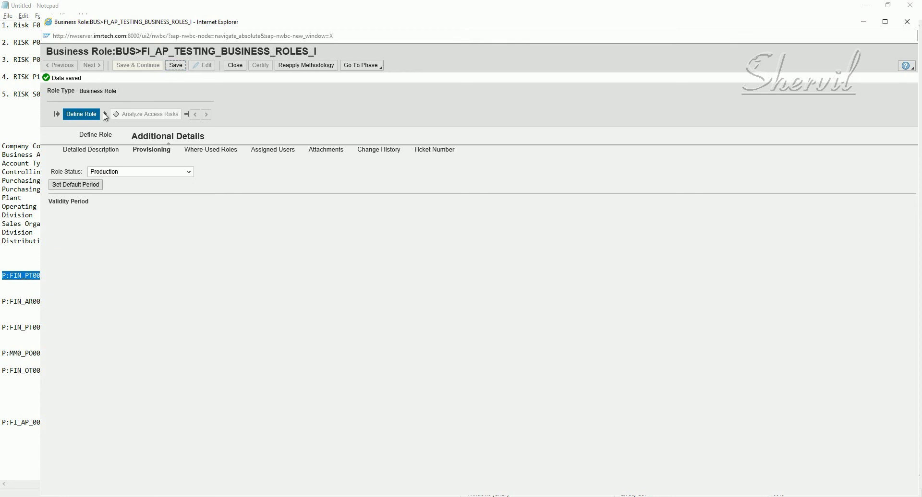
Return to the role definition, save it and advance the business role to the Analyze Access Risks phase.
click(97, 135)
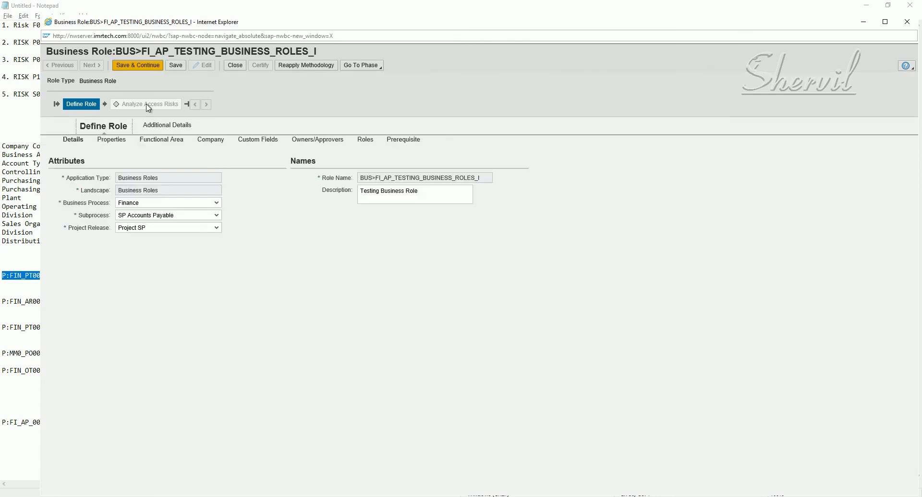
click(143, 69)
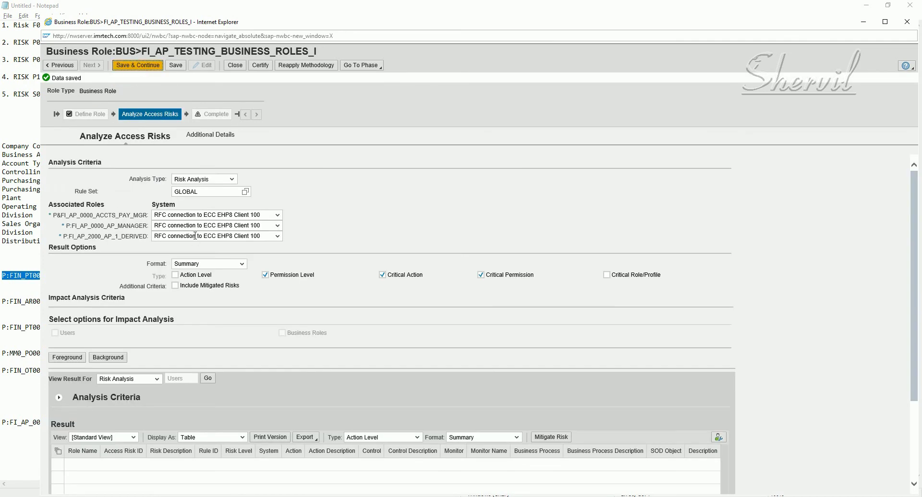
scroll(153, 219, down, 1)
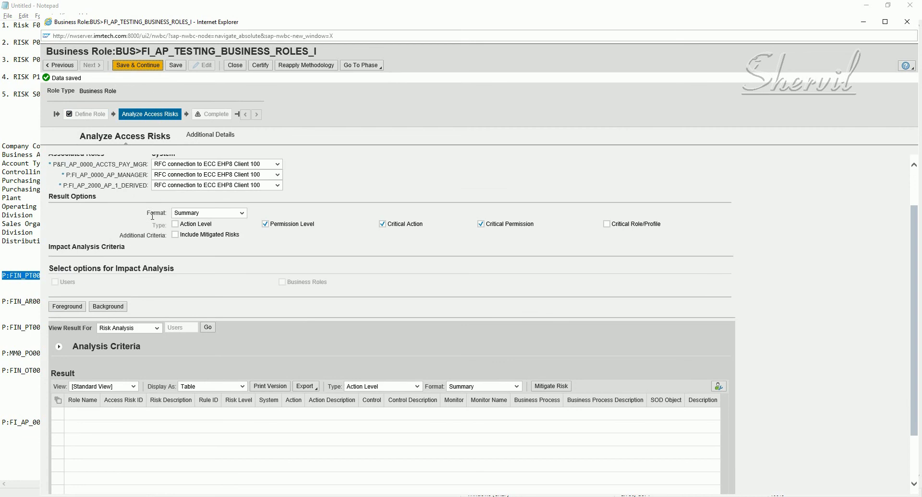
Include Action Level in the risk analysis types and check the business role's additional details before returning to the access risk analysis.
scroll(180, 205, up, 1)
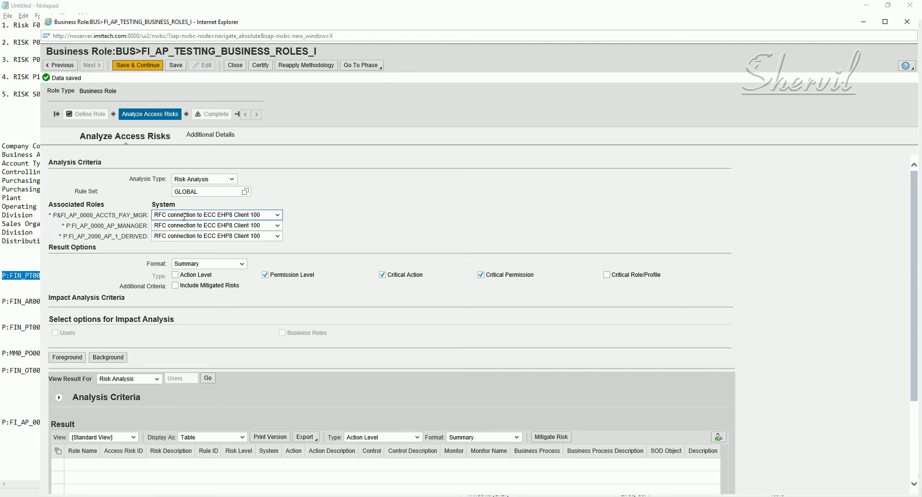
click(196, 275)
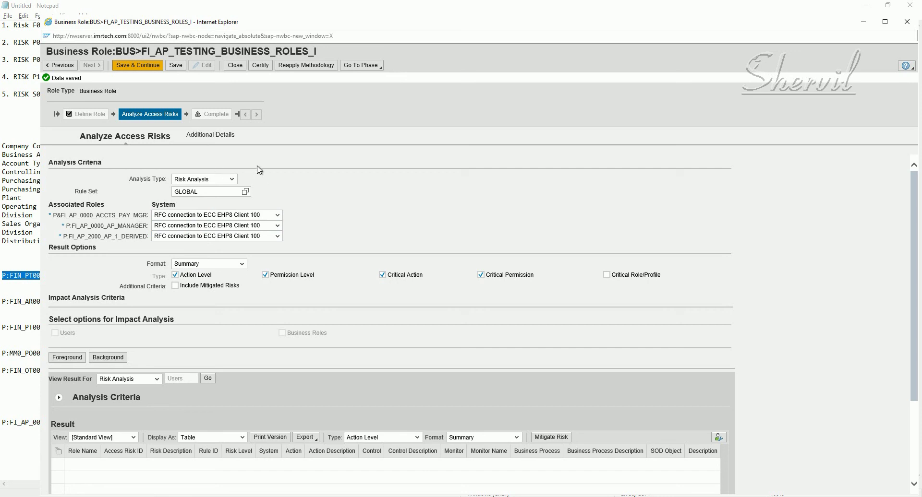
click(216, 136)
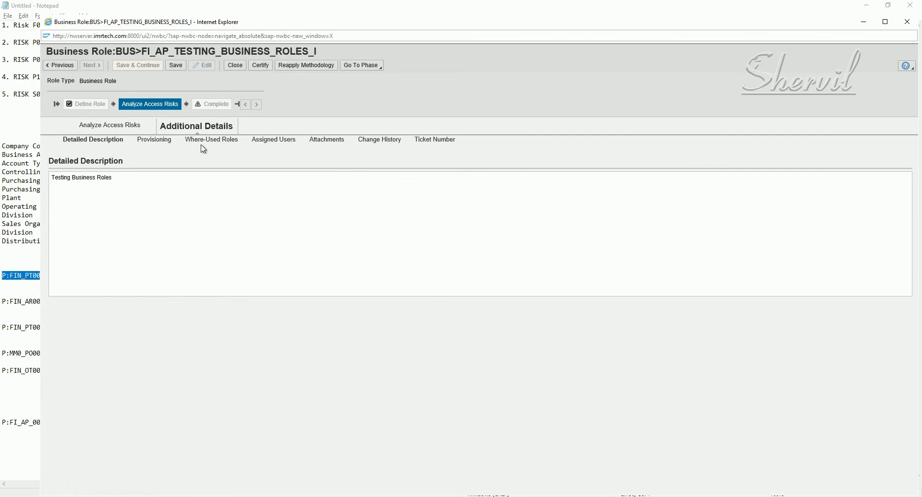
click(62, 68)
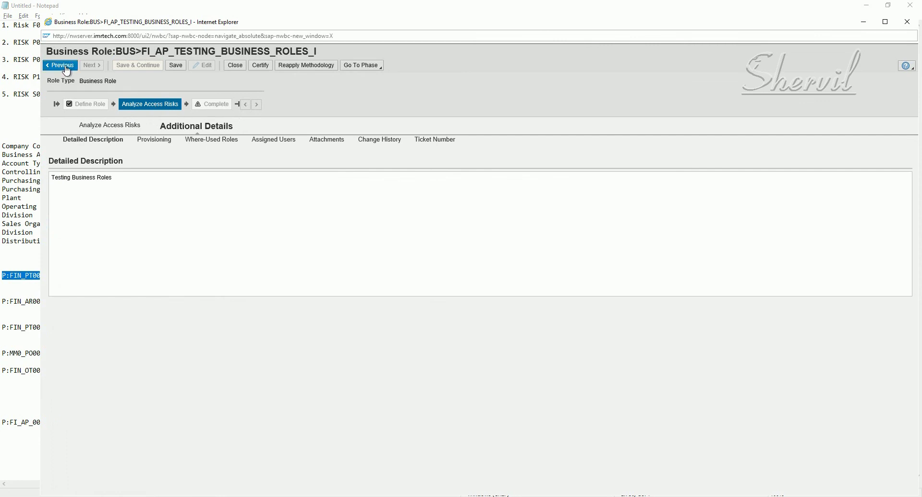
click(114, 127)
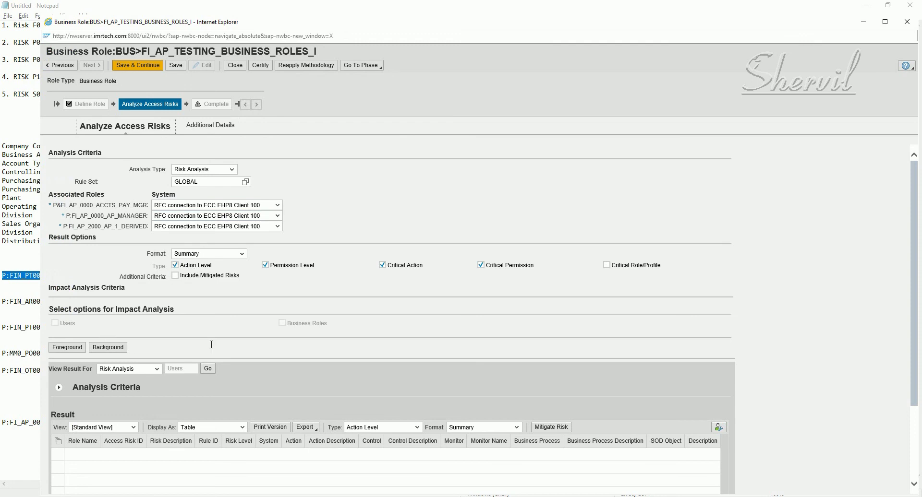
Run the business role's risk analysis in the foreground with the GLOBAL rule set and review the result table.
scroll(212, 345, down, 3)
scroll(195, 259, up, 3)
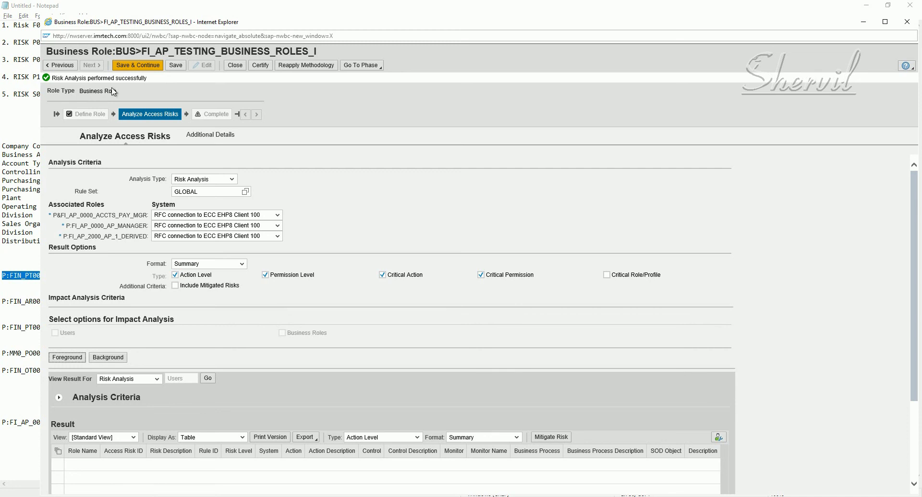
scroll(381, 226, down, 3)
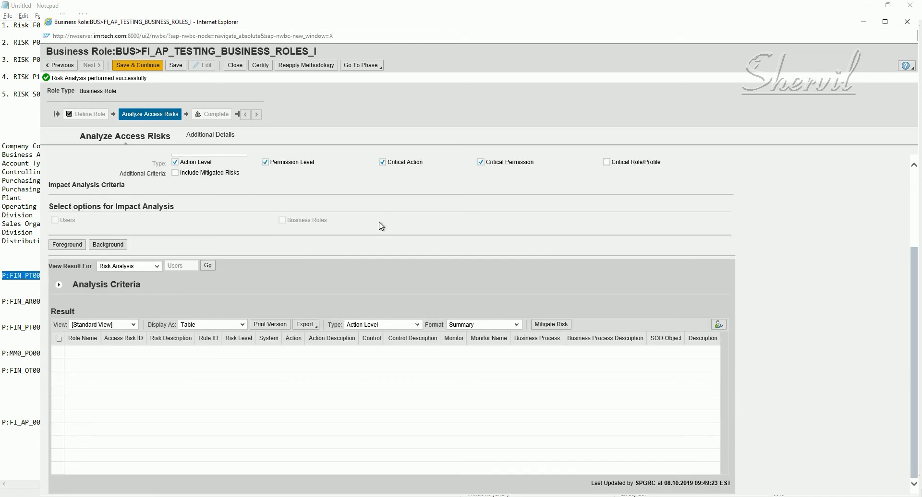
scroll(381, 226, up, 3)
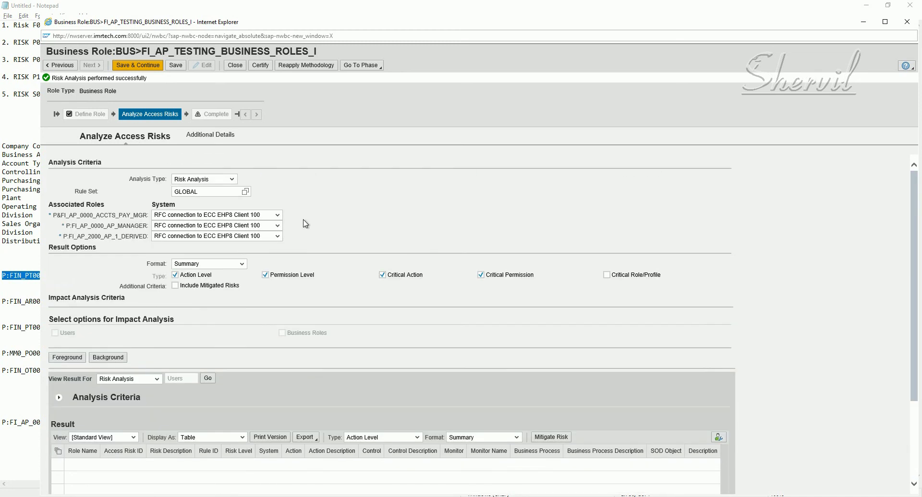
Save and advance the business role to the Complete phase, close it and locate BUS>FI_AP_TESTING_BUSINESS_ROLES_I in the role list.
click(156, 67)
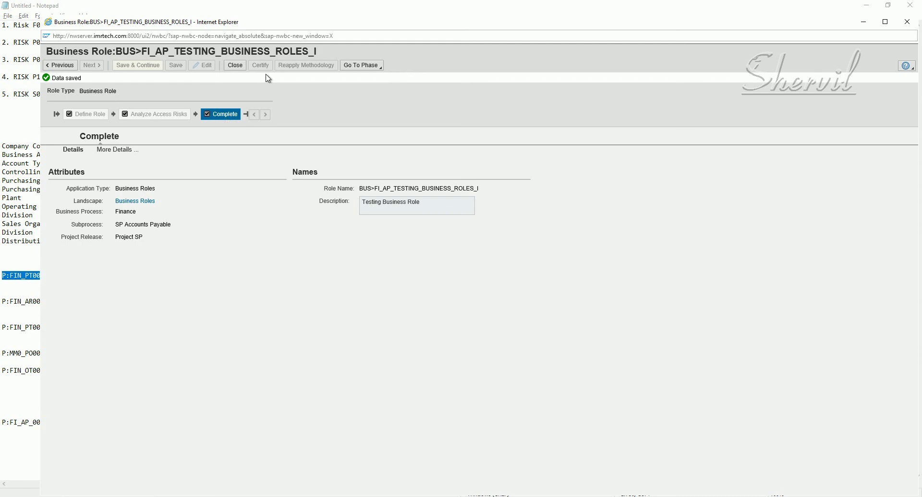
click(237, 70)
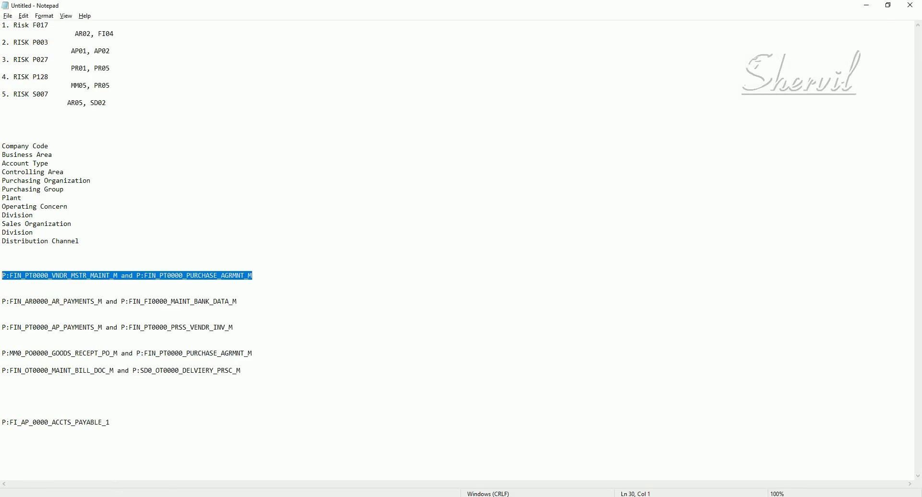
mouse_move(59, 486)
click(128, 469)
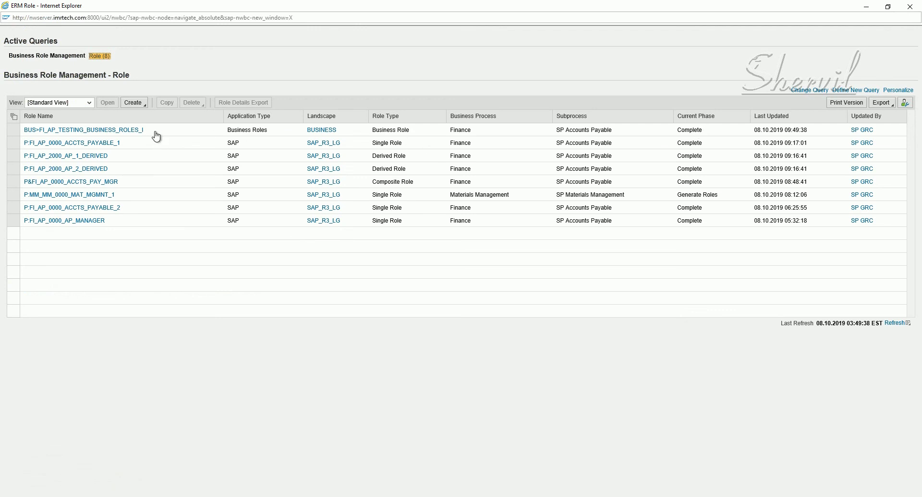
click(77, 130)
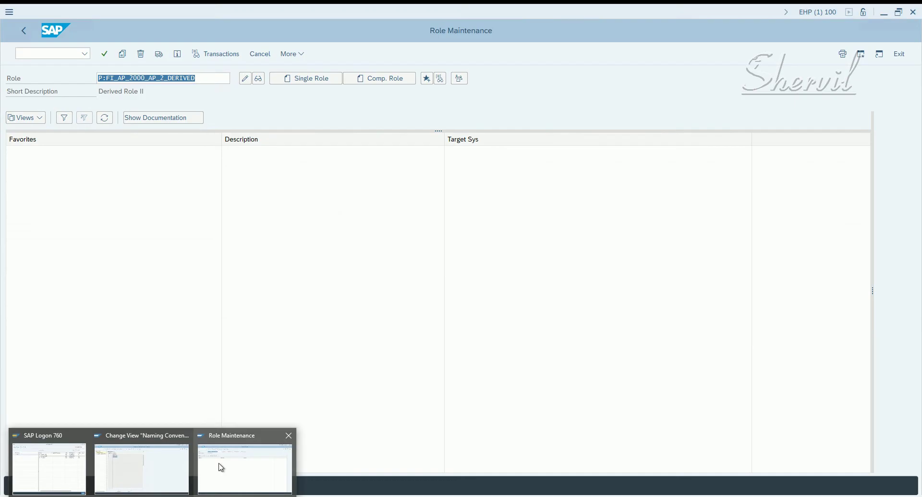
Switch to Role Maintenance in the SAP backend client 100 and search all roles for BUS*.
click(218, 469)
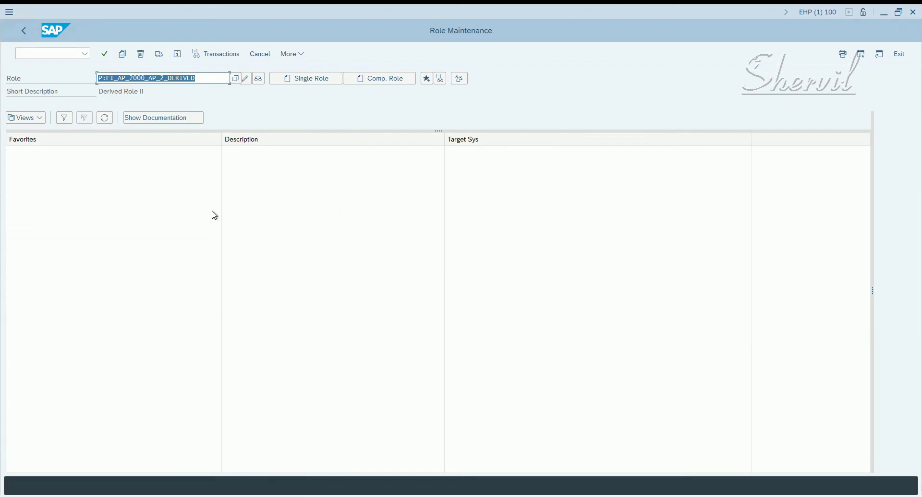
click(235, 79)
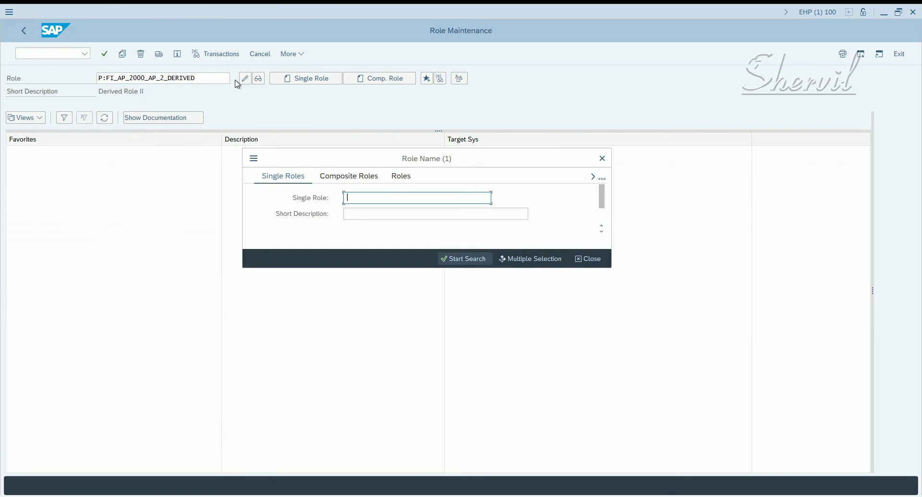
click(404, 177)
click(401, 178)
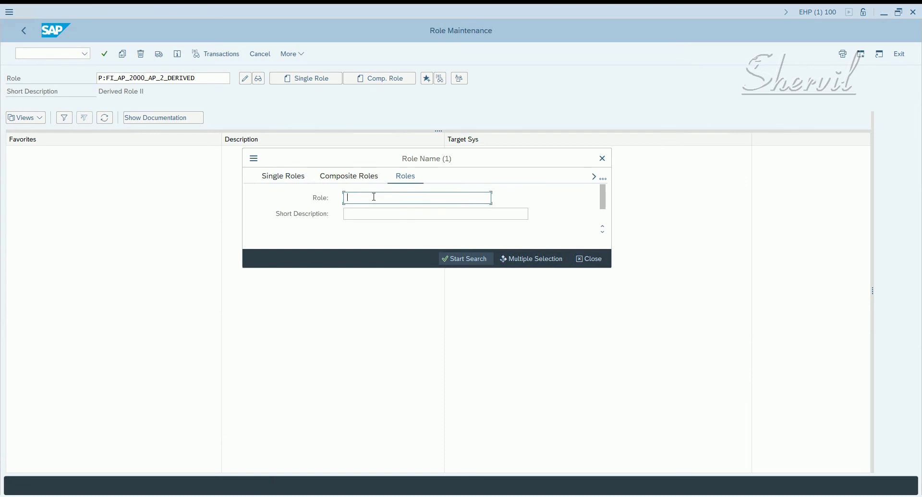
text(BUS*)
key(Return)
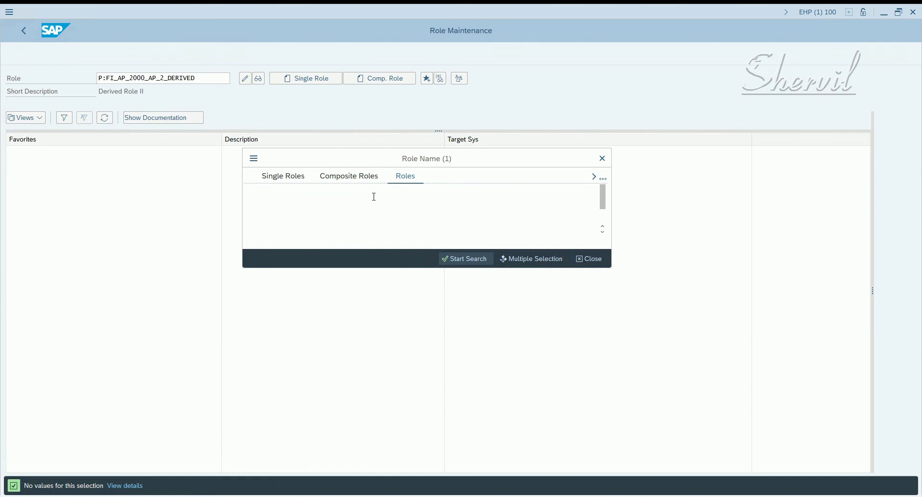
Search the single roles for BUS* and close the role name search.
click(284, 179)
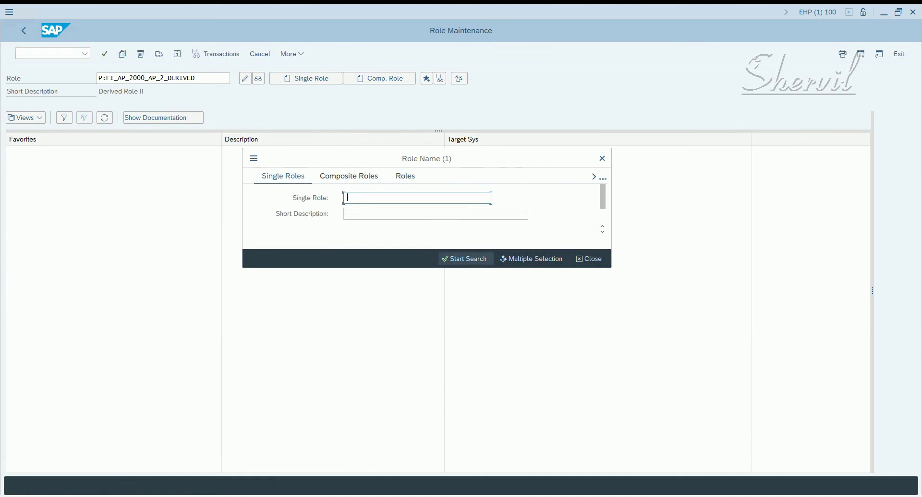
text(BUS*)
key(Return)
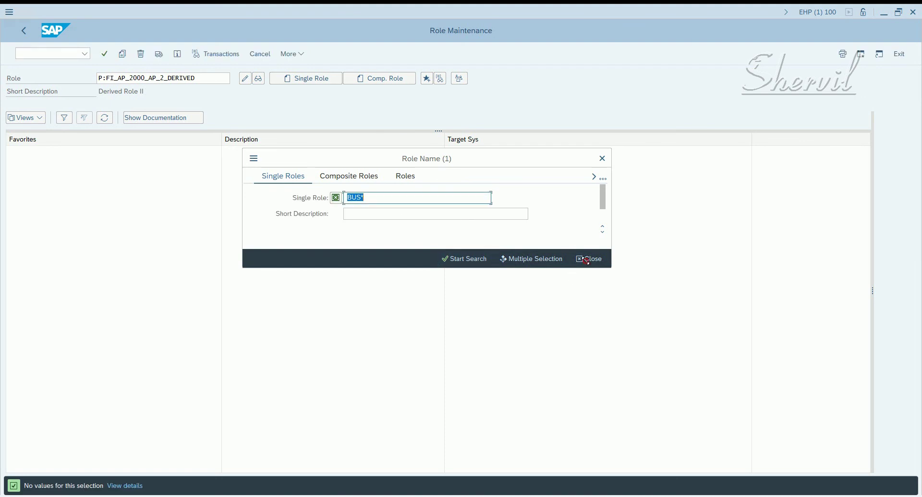
click(588, 259)
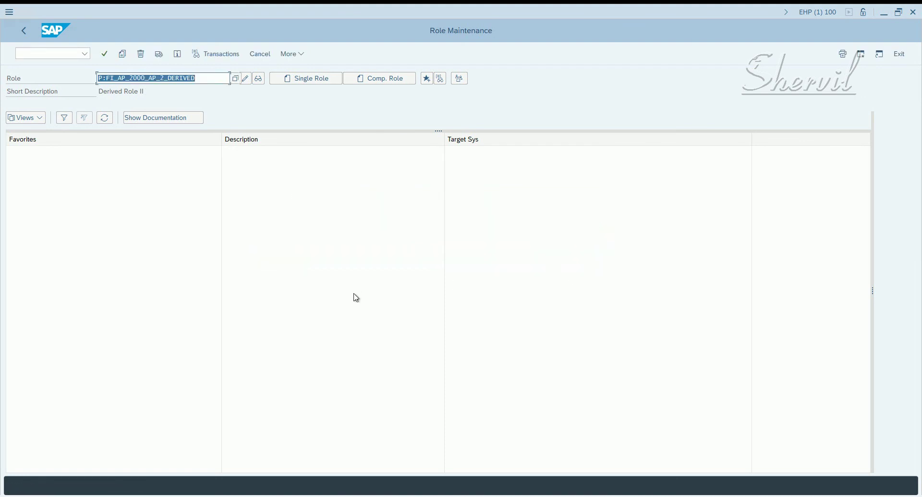